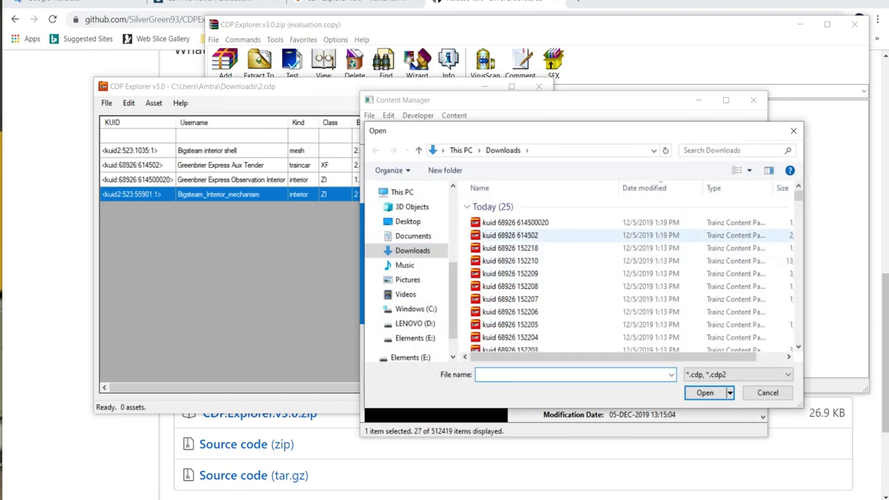
click(510, 235)
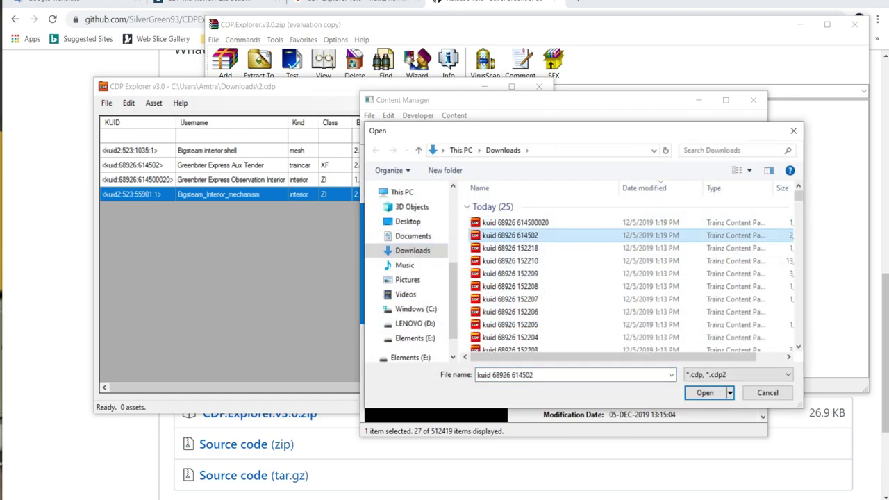
drag(465, 219, 480, 234)
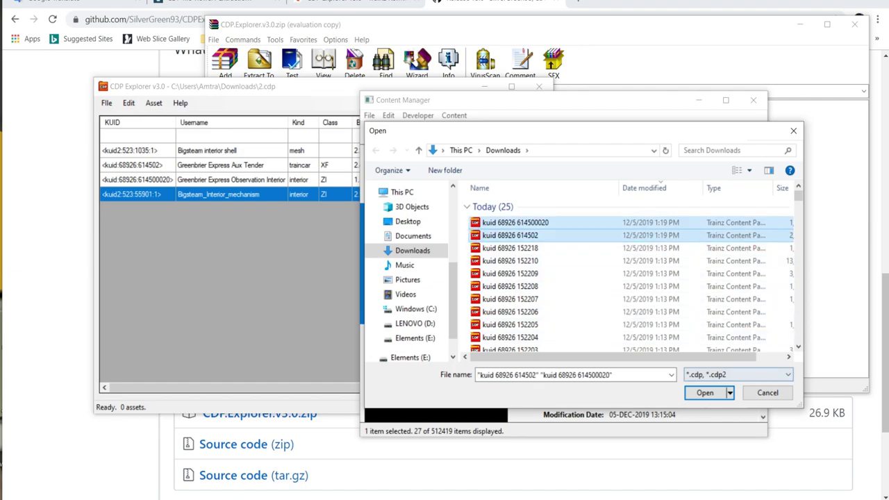
click(705, 393)
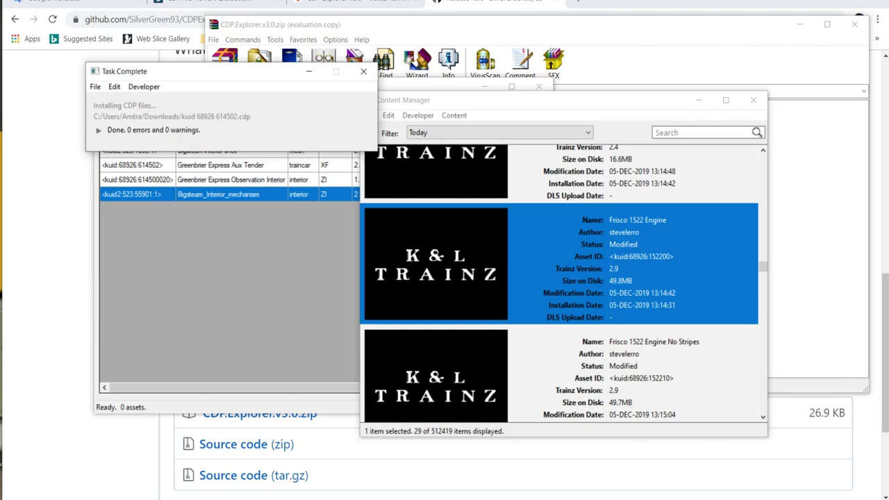
Find the Greenbrier Express Aux Tender in today's assets, list its dependencies, and close the dependency list after checking it.
scroll(559, 284, up, 10)
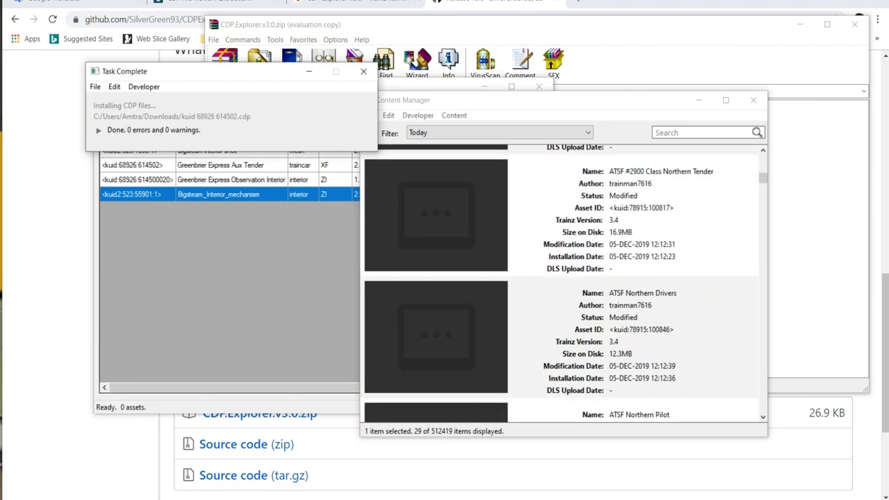
scroll(559, 284, down, 10)
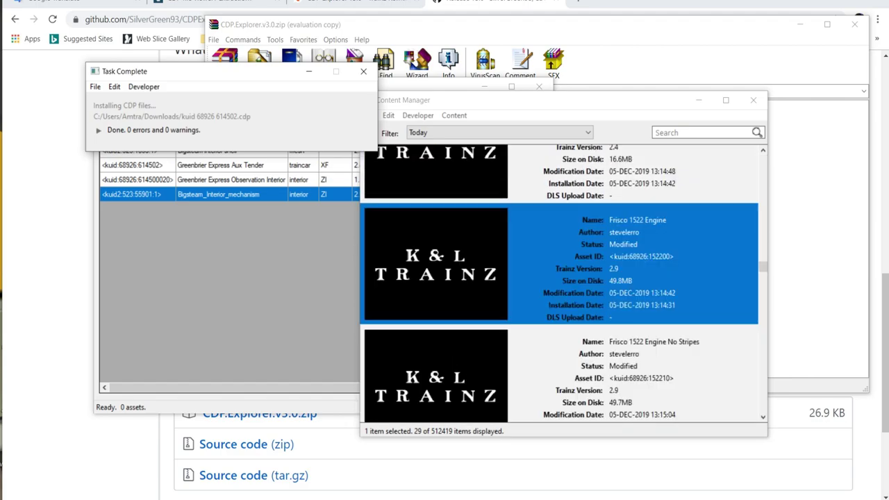
scroll(560, 283, down, 8)
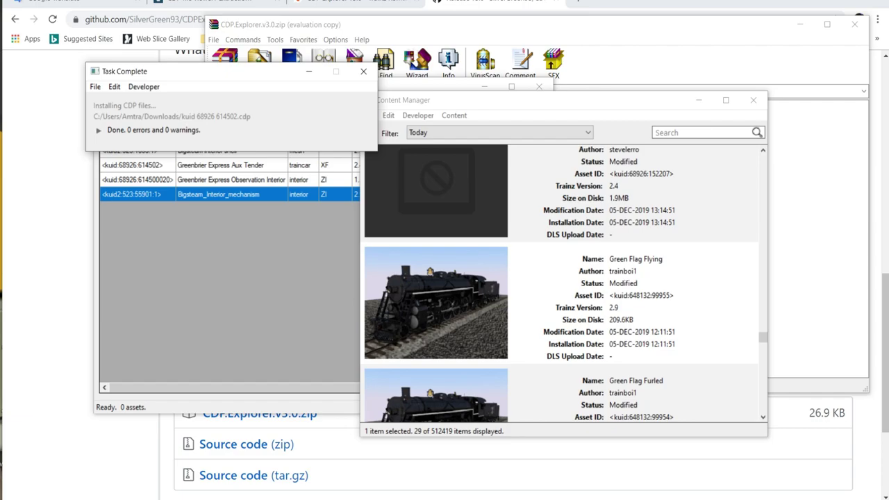
scroll(559, 284, up, 2)
scroll(560, 283, down, 4)
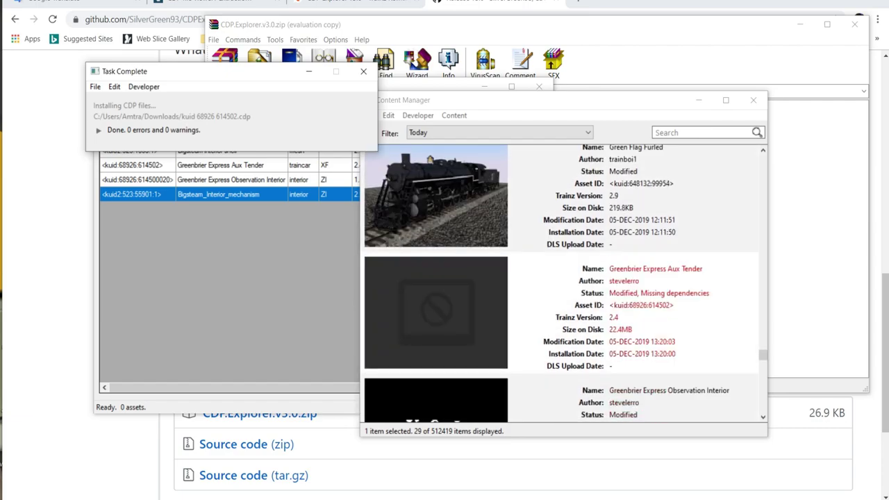
right_click(687, 303)
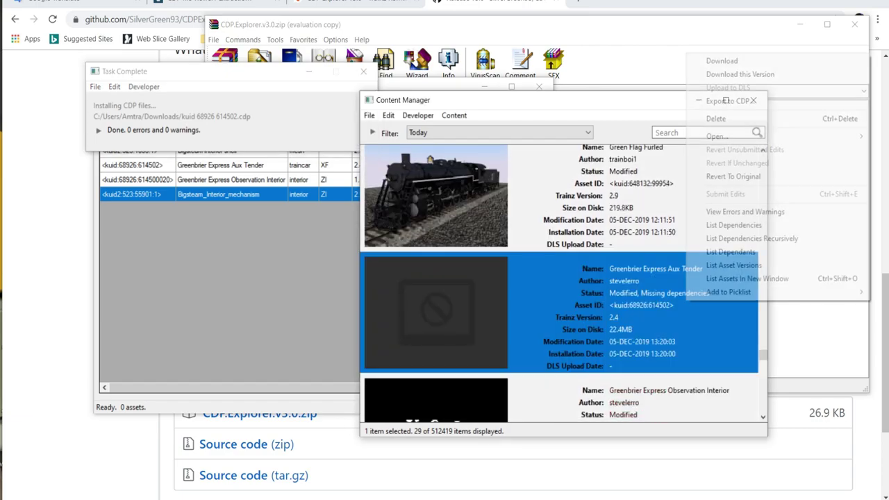
click(734, 225)
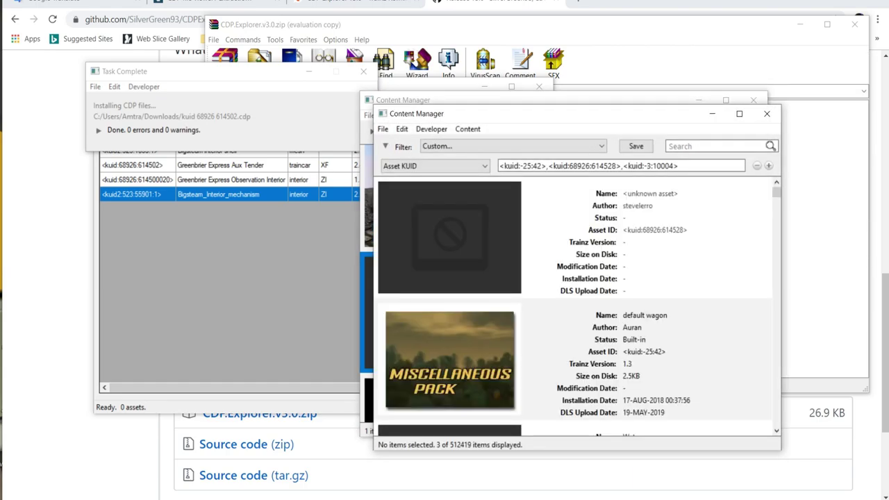
scroll(576, 306, down, 2)
scroll(577, 305, up, 2)
click(766, 113)
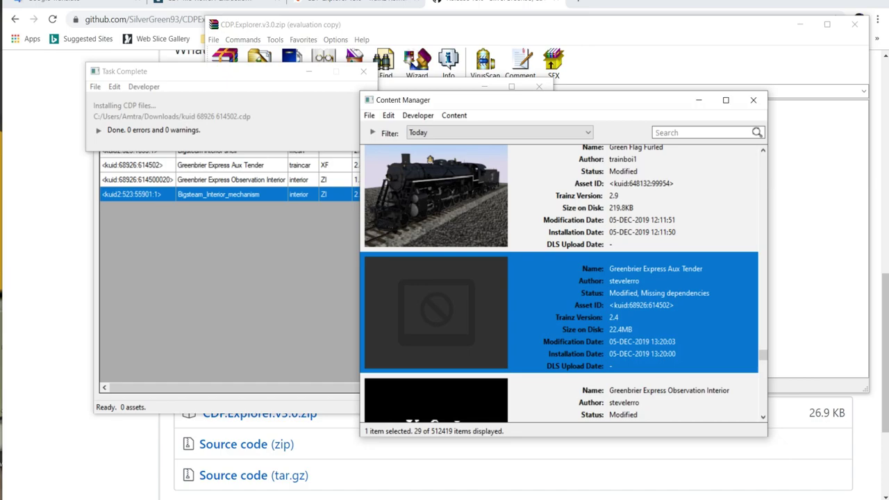
Open a preview of the Greenbrier Express Observation Interior asset.
scroll(562, 284, down, 2)
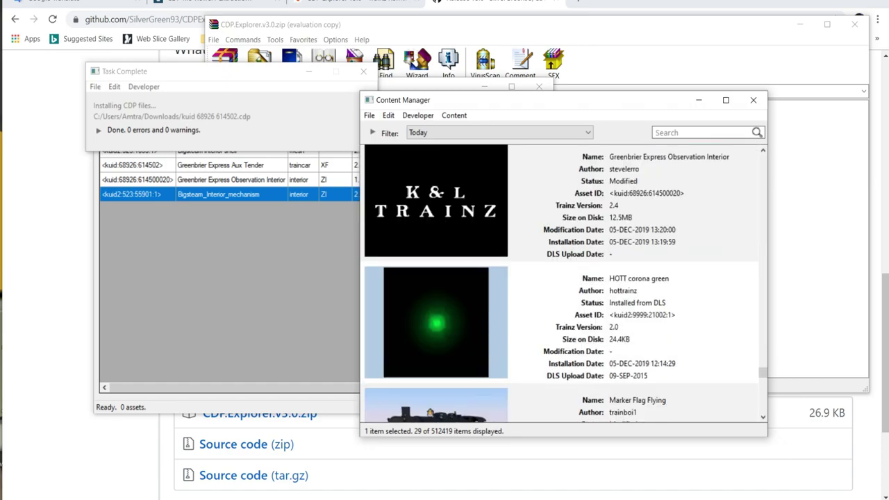
scroll(563, 283, up, 2)
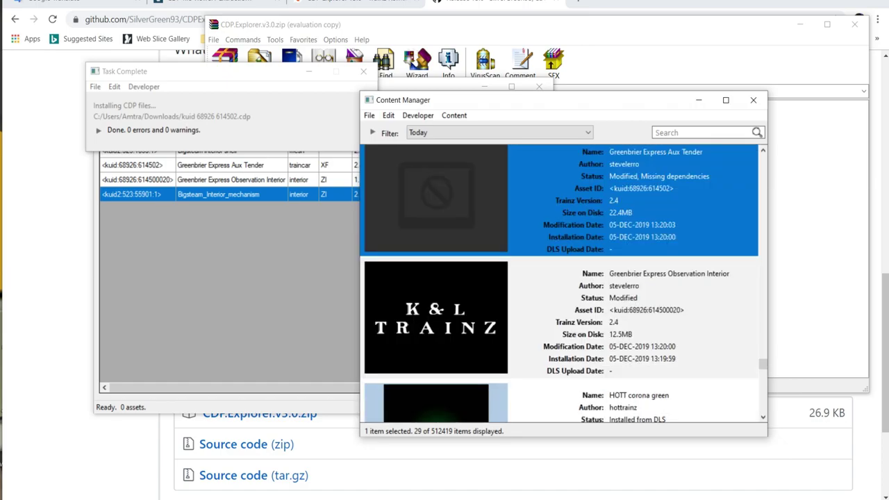
right_click(546, 311)
mouse_move(695, 148)
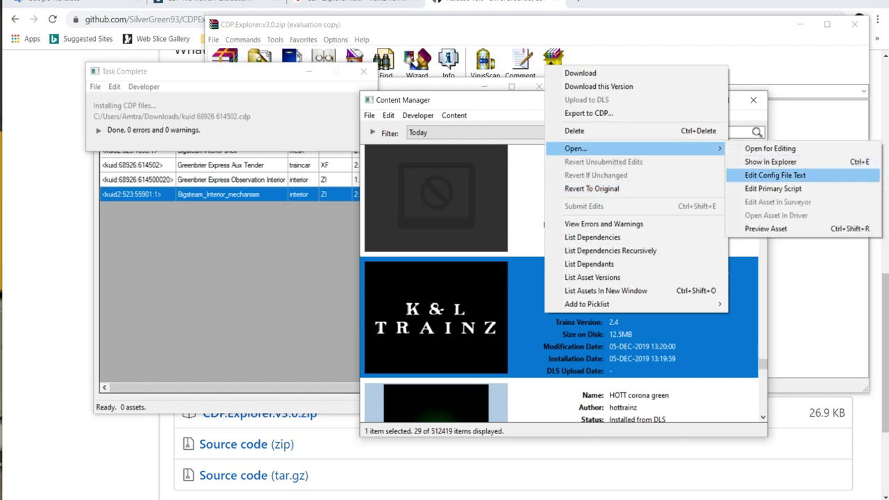
click(765, 229)
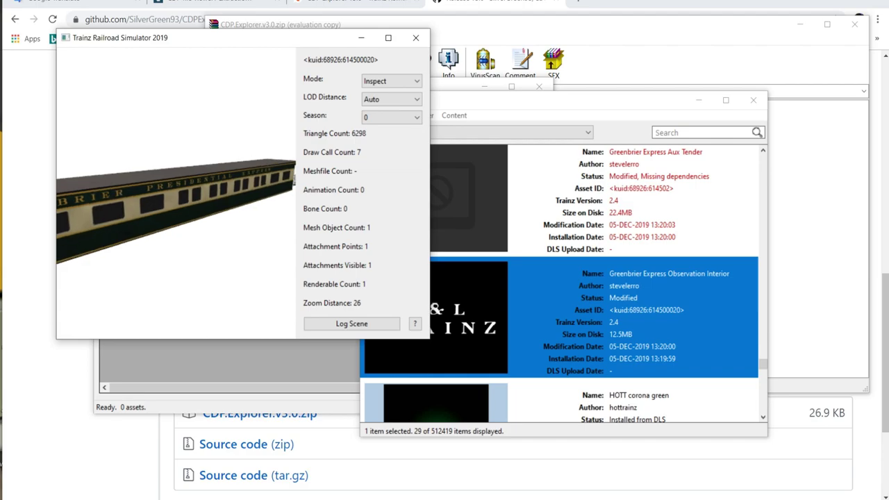
Examine the previewed observation car from several angles, then close the preview and the finished import task window.
drag(152, 201, 240, 202)
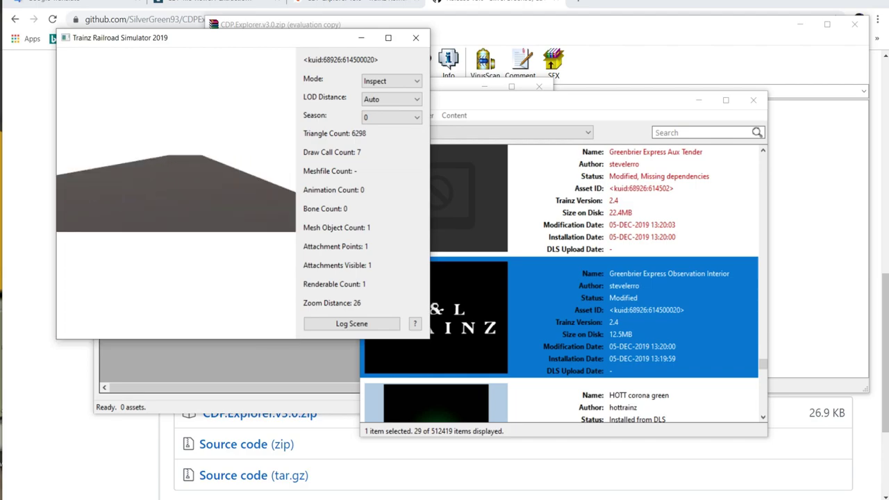
scroll(176, 193, up, 5)
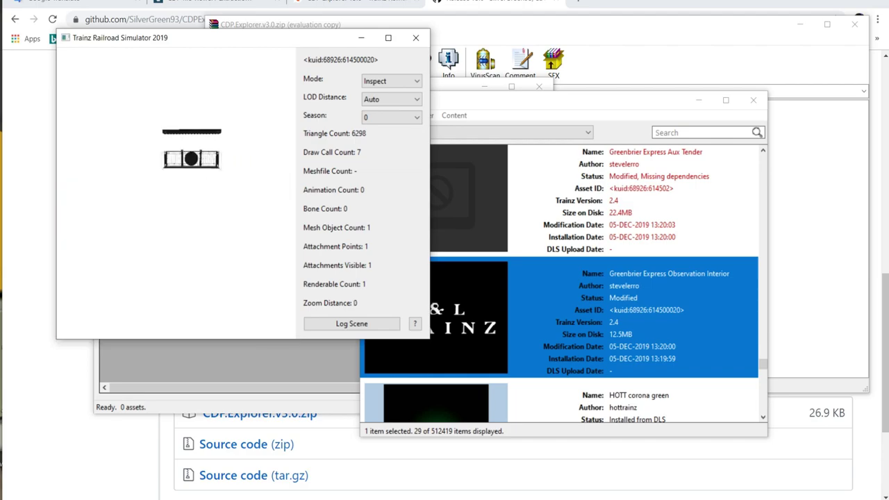
drag(176, 193, 136, 229)
scroll(176, 194, down, 3)
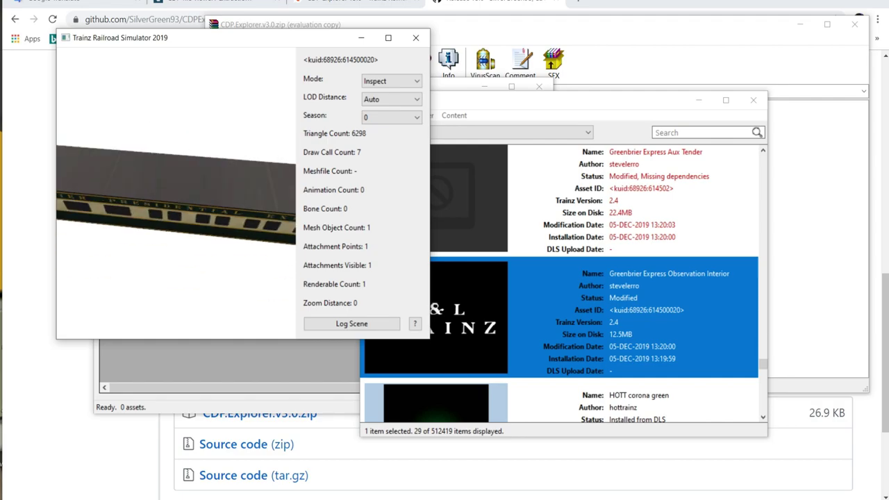
drag(177, 193, 167, 230)
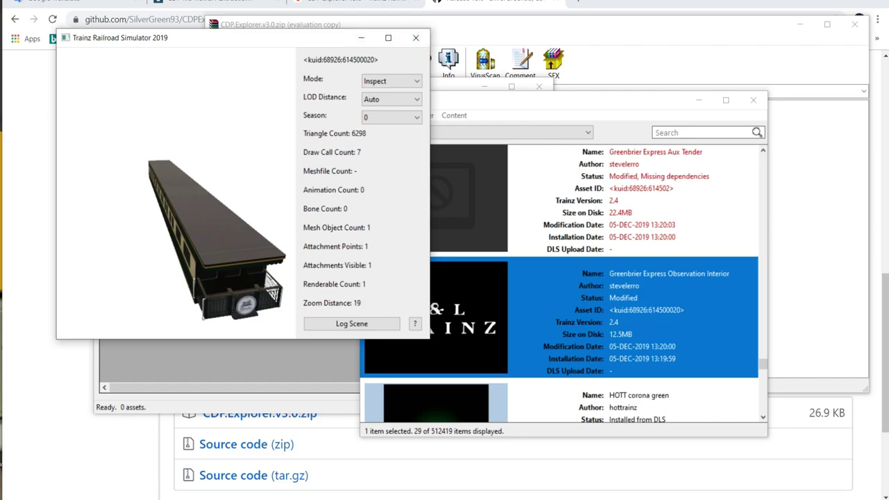
drag(167, 230, 253, 194)
scroll(208, 191, down, 10)
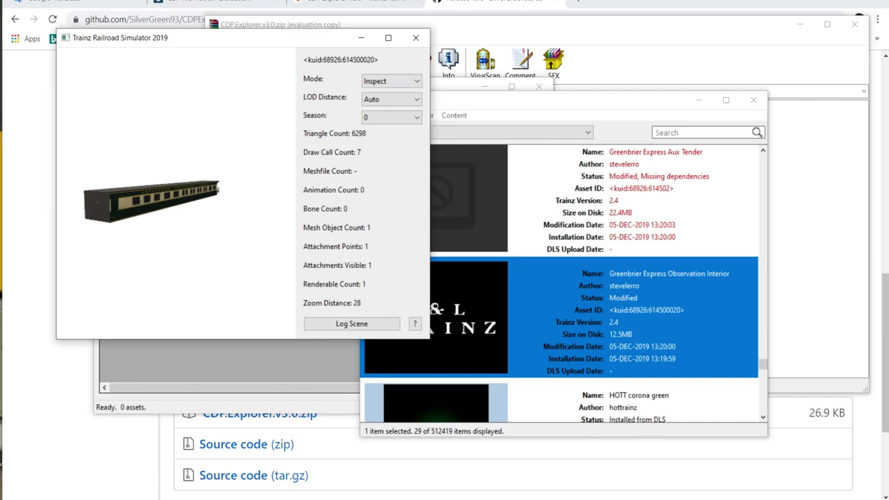
click(416, 37)
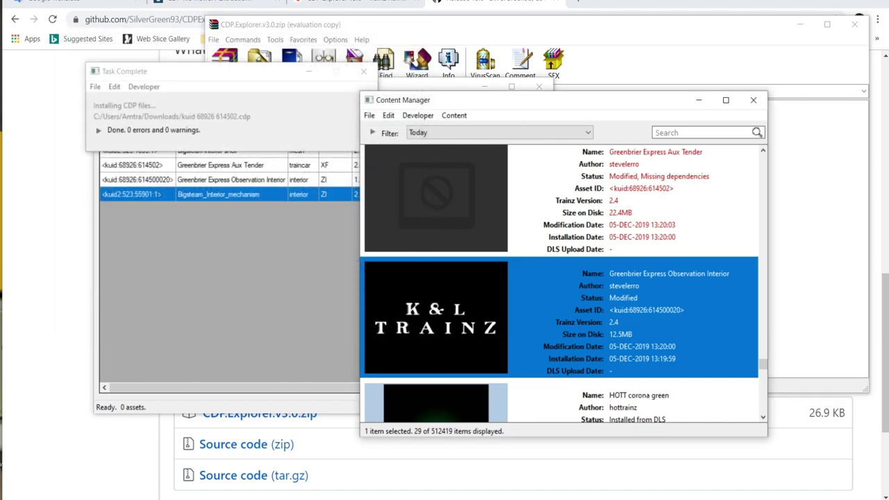
click(363, 71)
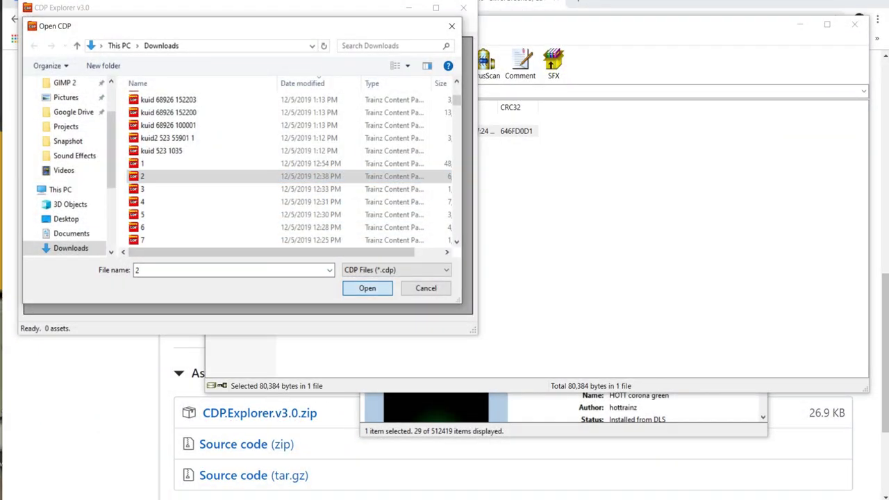
Switch to CDP Explorer and open the package 2.cdp from Downloads.
click(367, 286)
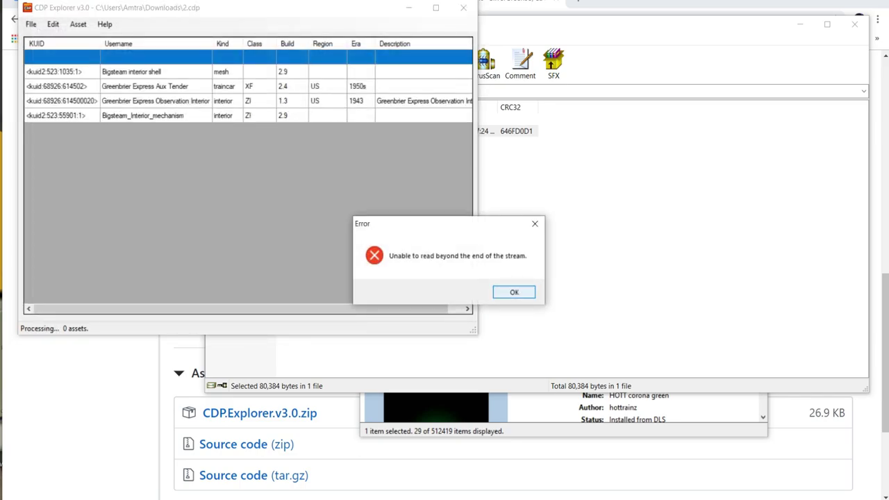
key(Return)
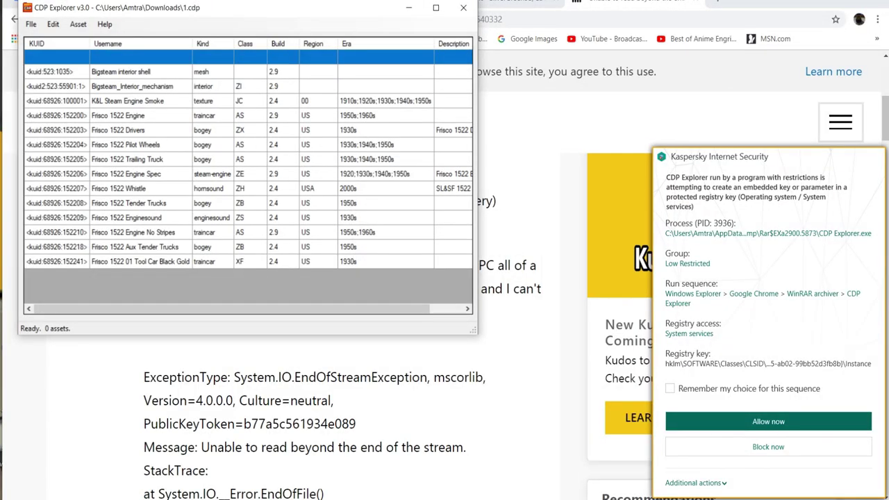
Start extracting the Frisco 1522 01 Tool Car Black Gold asset as a CDP and allow CDP Explorer's registry access in Kaspersky, remembering the choice.
click(140, 262)
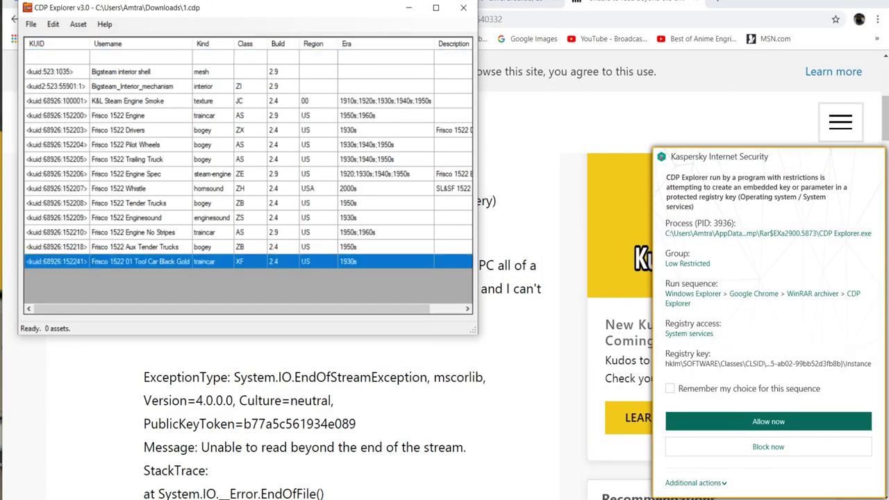
right_click(127, 263)
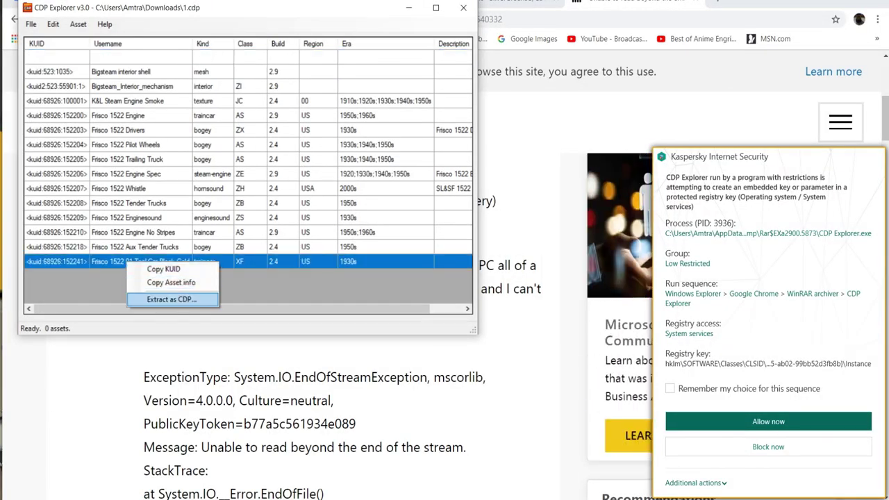
key(Return)
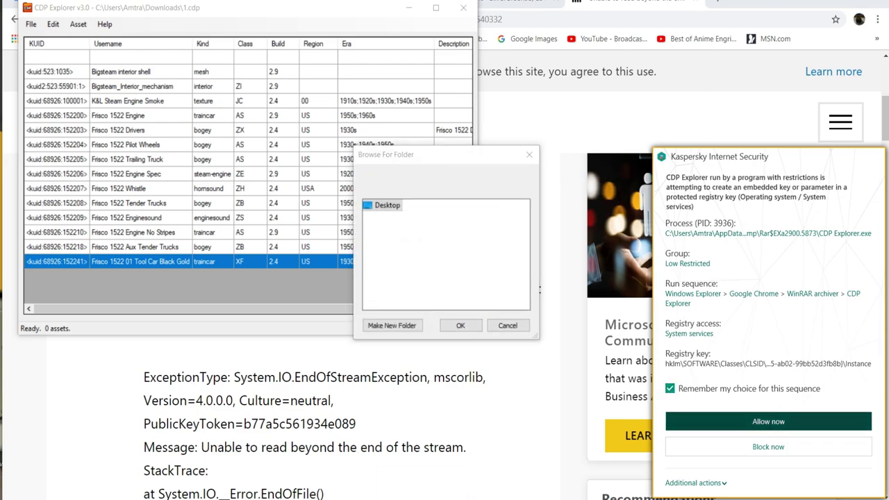
click(768, 422)
click(769, 422)
click(768, 422)
key(Return)
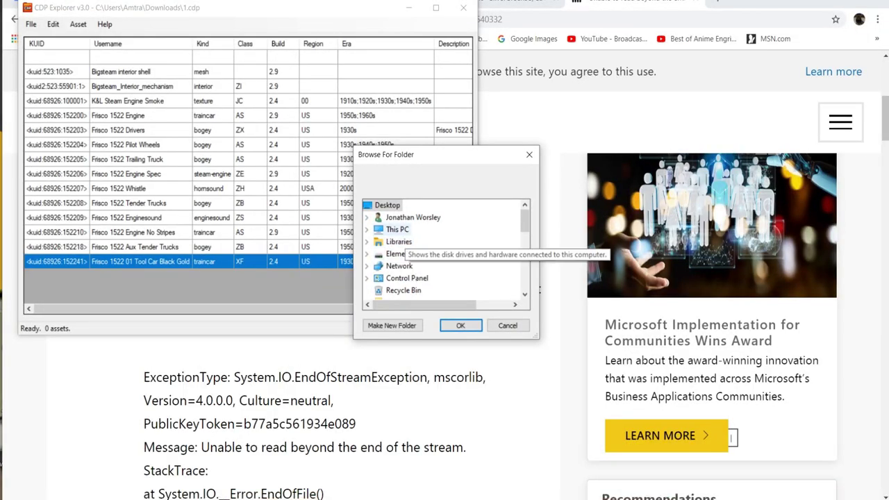
Try to extract the tool car into the Downloads folder of the user profile.
double_click(412, 217)
scroll(445, 257, down, 1)
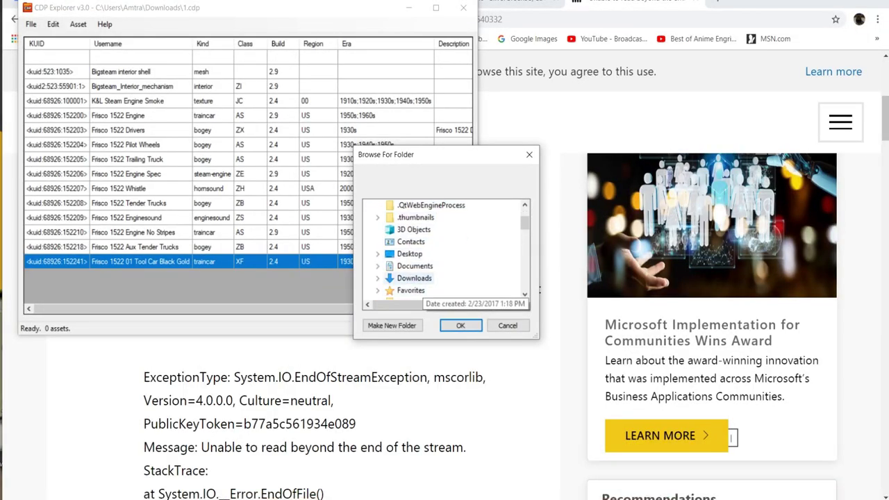
click(415, 280)
click(461, 326)
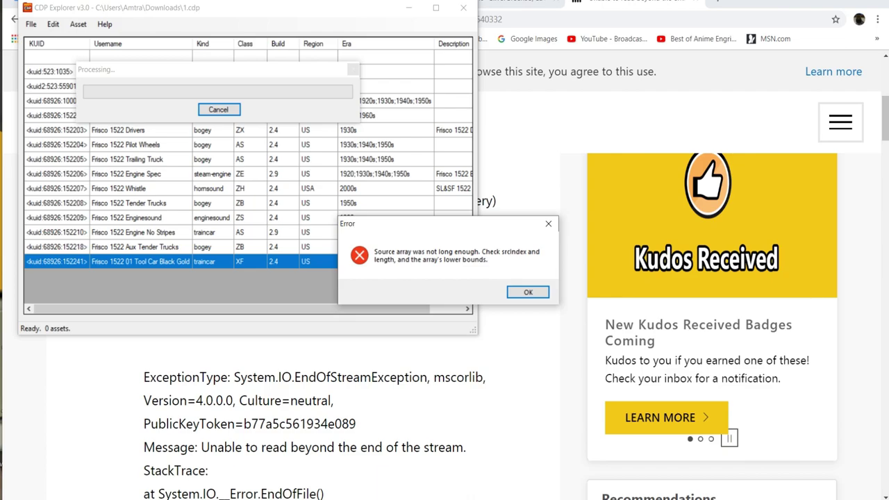
click(528, 293)
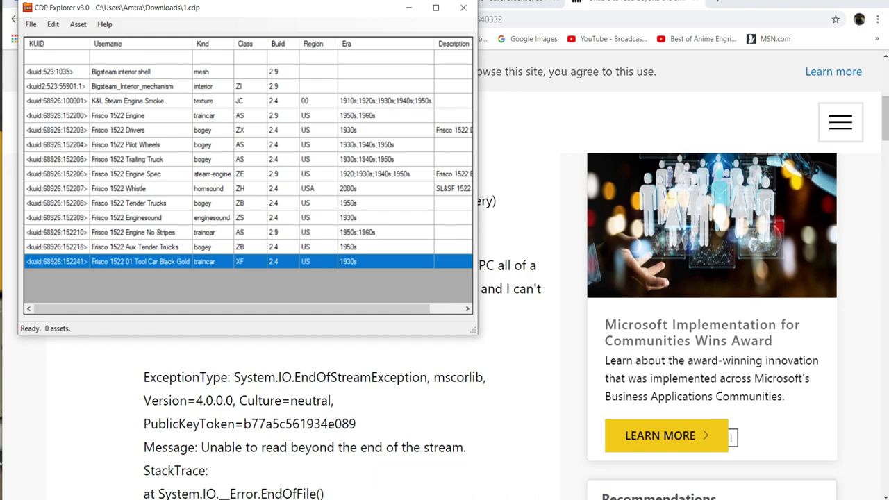
Switch to Chrome and review the Power BI thread on the end-of-stream error and the CDP Explorer v3.0 release notes.
click(631, 2)
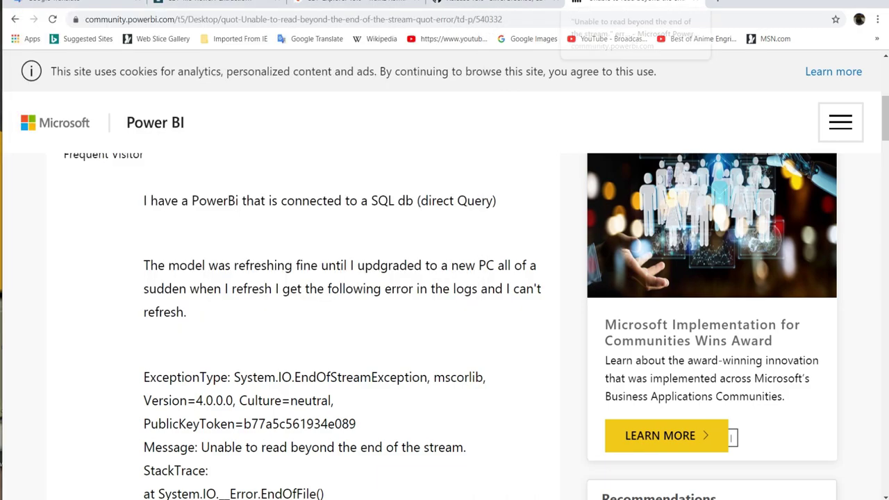
click(494, 2)
scroll(445, 278, up, 2)
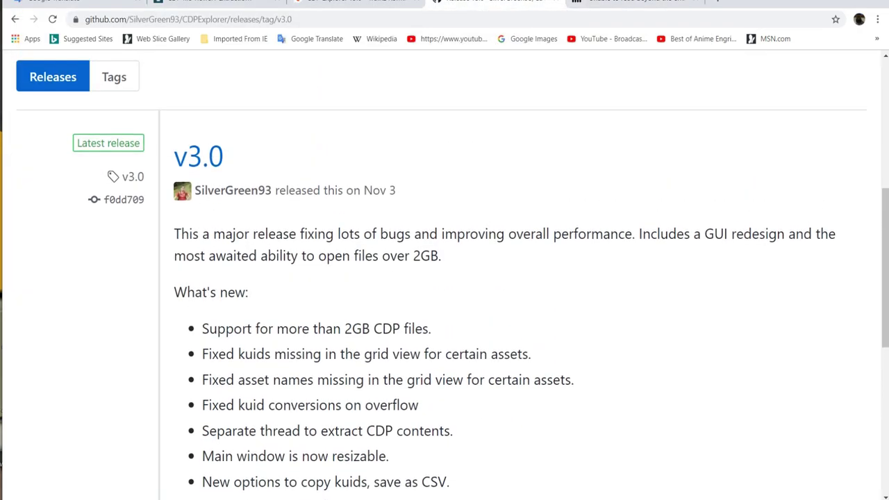
key(ctrl+shift+Tab)
key(ctrl+shift+Tab)
key(ctrl+shift+Tab)
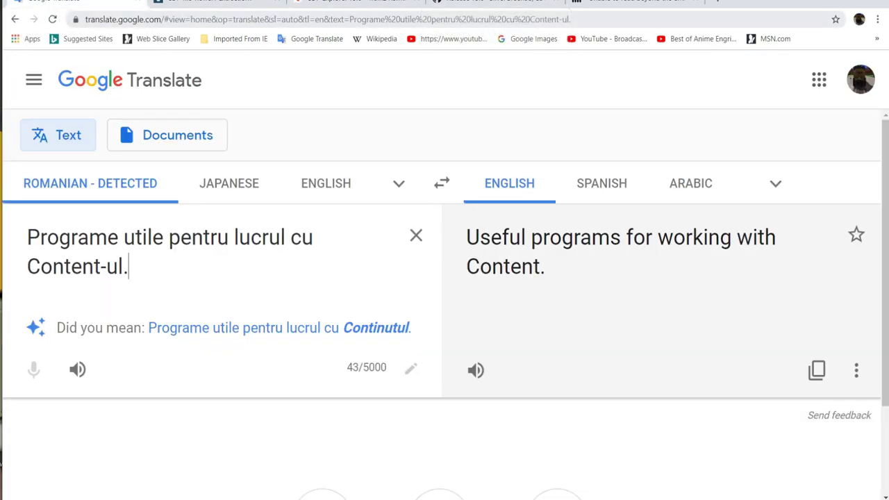
Search Google for "k&l trainz" in a new tab and open the K&L Trainz website.
key(ctrl+t)
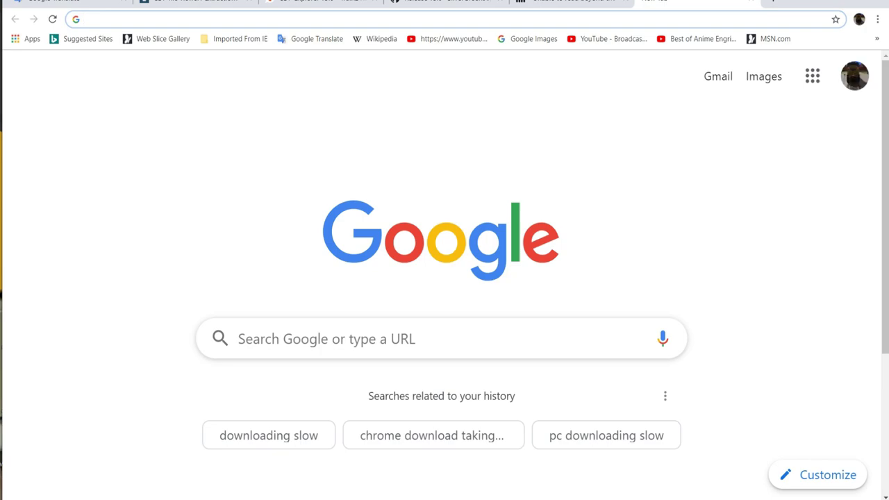
text(k&)
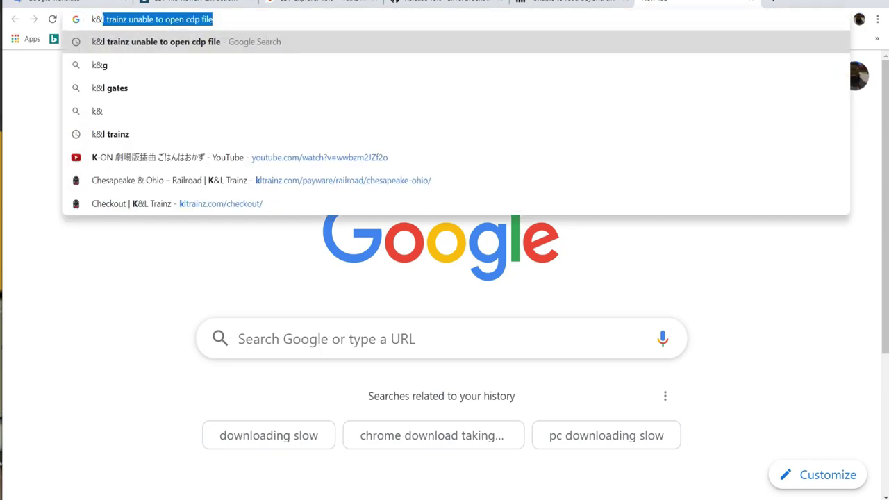
text(l)
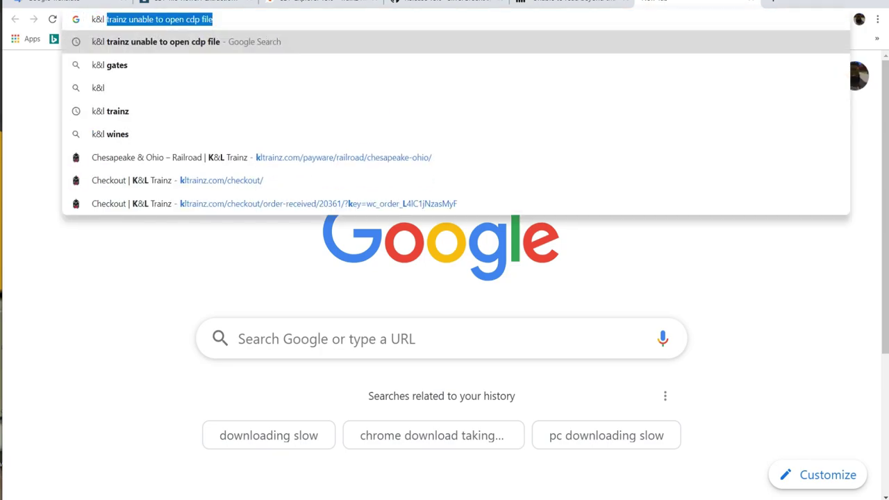
text( trainz)
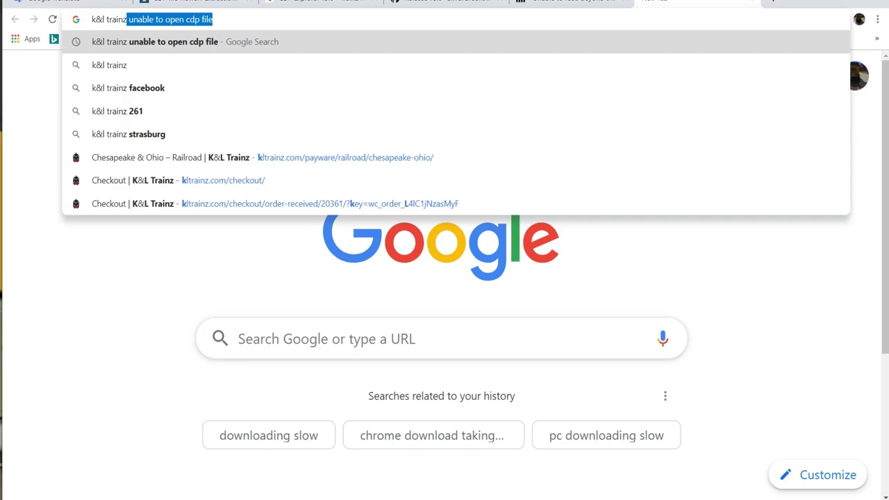
key(Delete)
key(Return)
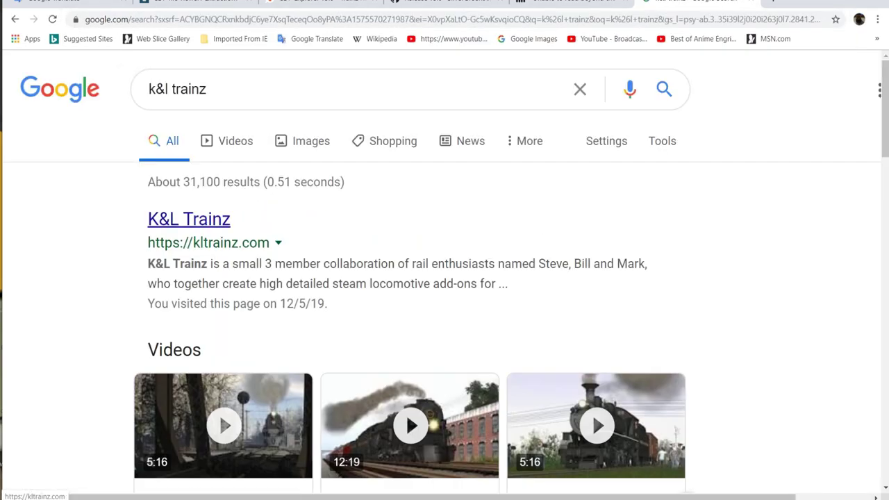
click(189, 219)
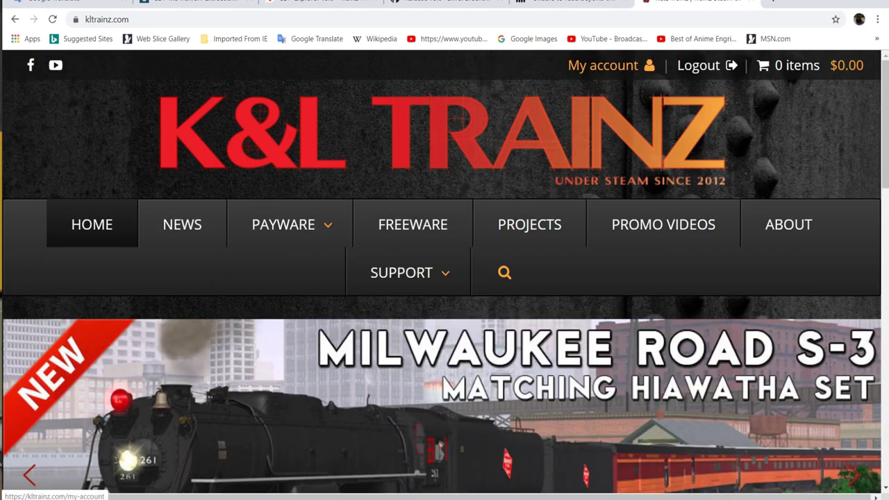
Open the account area of the K&L Trainz site and go to its Downloads page.
click(603, 64)
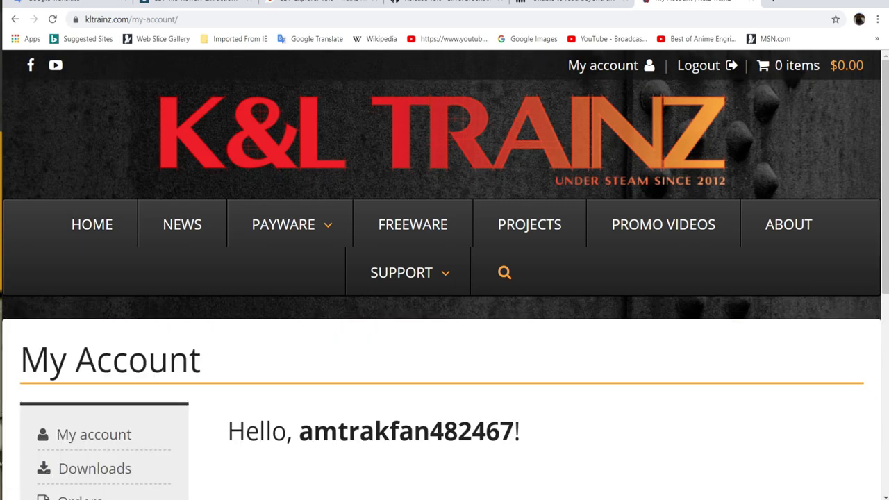
scroll(445, 275, down, 8)
scroll(445, 274, up, 2)
scroll(84, 291, up, 2)
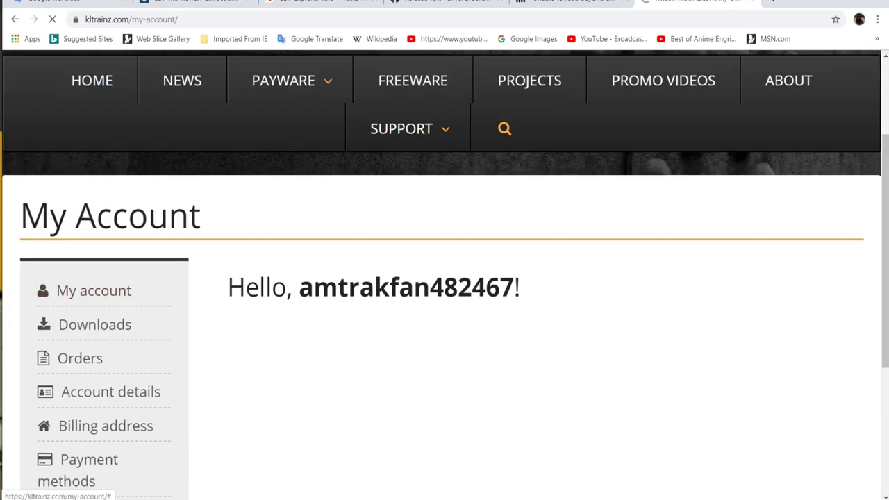
scroll(445, 278, up, 2)
scroll(444, 277, down, 4)
scroll(444, 278, down, 2)
scroll(444, 278, up, 2)
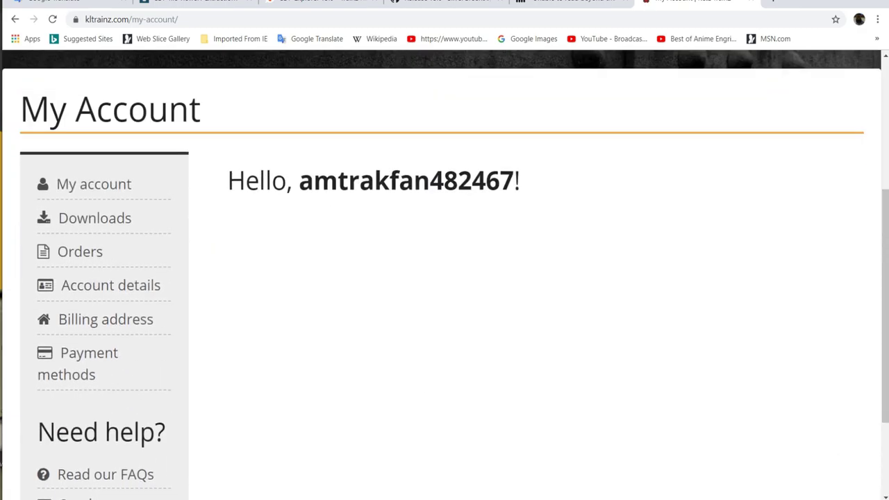
click(94, 263)
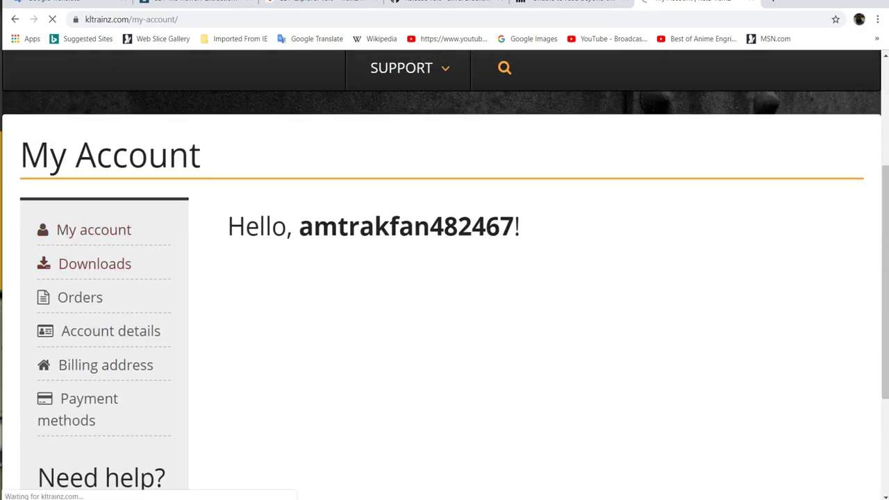
Examine the purchased CDP packages listed on the Downloads page and the product installation instructions below them.
scroll(94, 263, down, 3)
scroll(445, 278, down, 5)
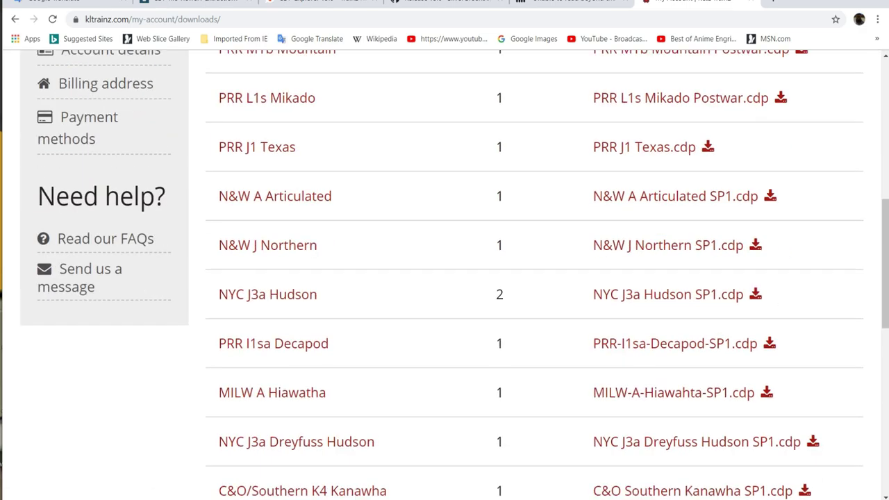
scroll(444, 278, down, 4)
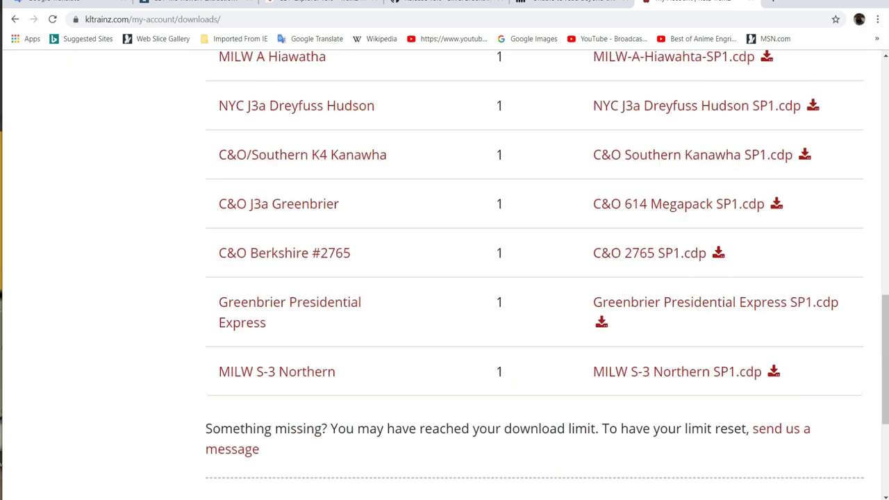
scroll(445, 278, up, 4)
scroll(445, 278, up, 4)
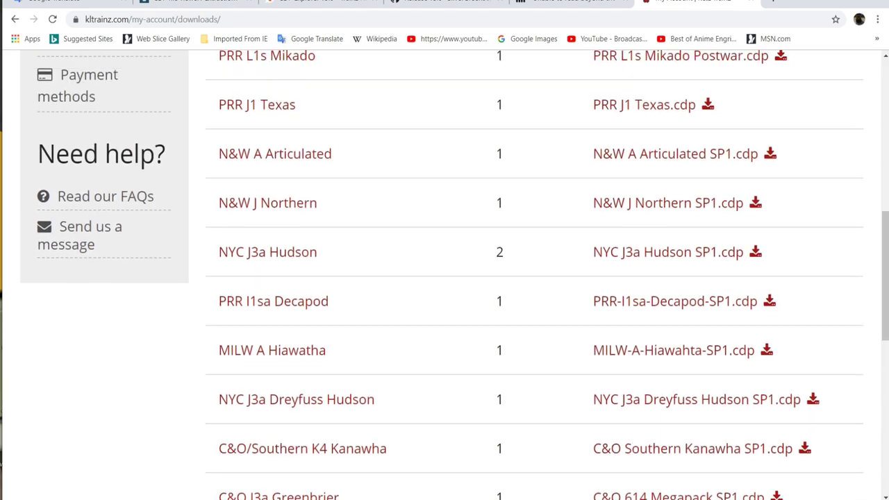
scroll(445, 278, down, 3)
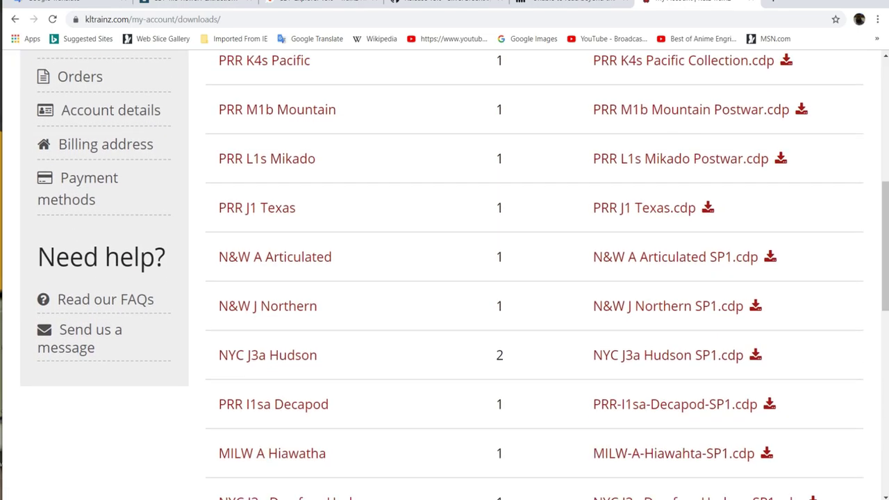
scroll(445, 278, down, 2)
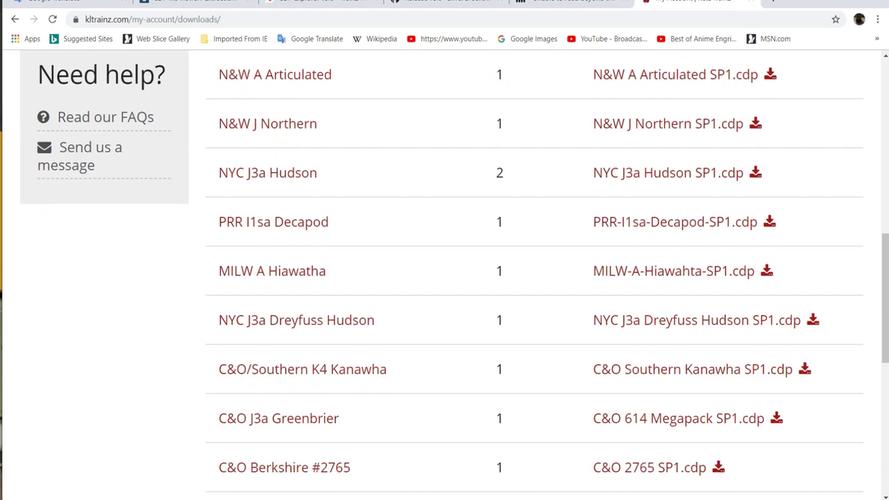
scroll(361, 309, down, 2)
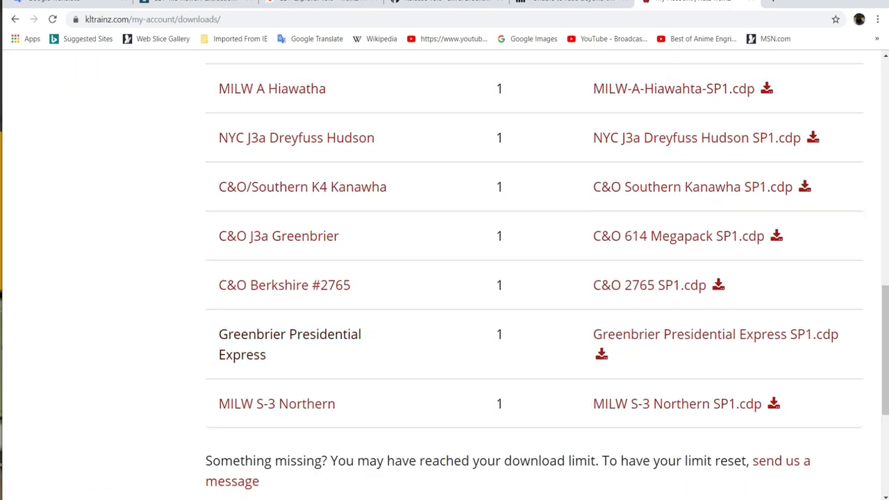
scroll(445, 278, down, 1)
scroll(444, 278, down, 2)
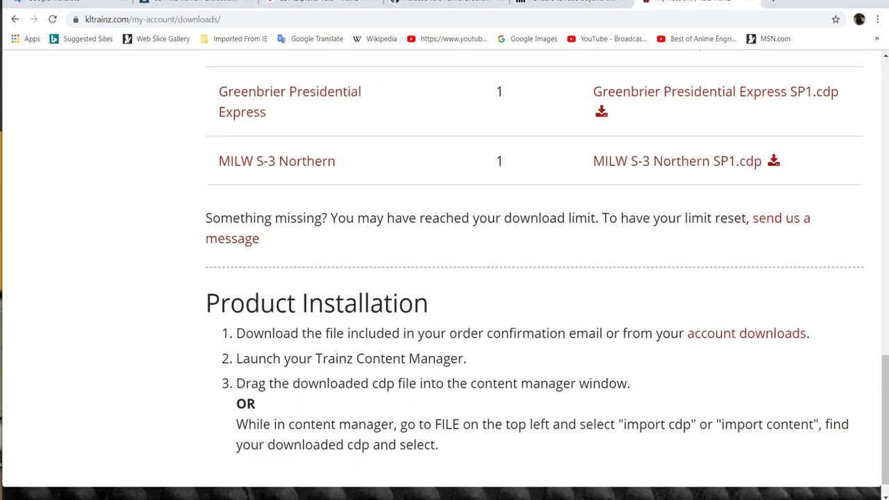
Compare the remaining downloads for each locomotive package, from PRR K4s Pacific through MILW S-3 Northern.
scroll(445, 278, up, 5)
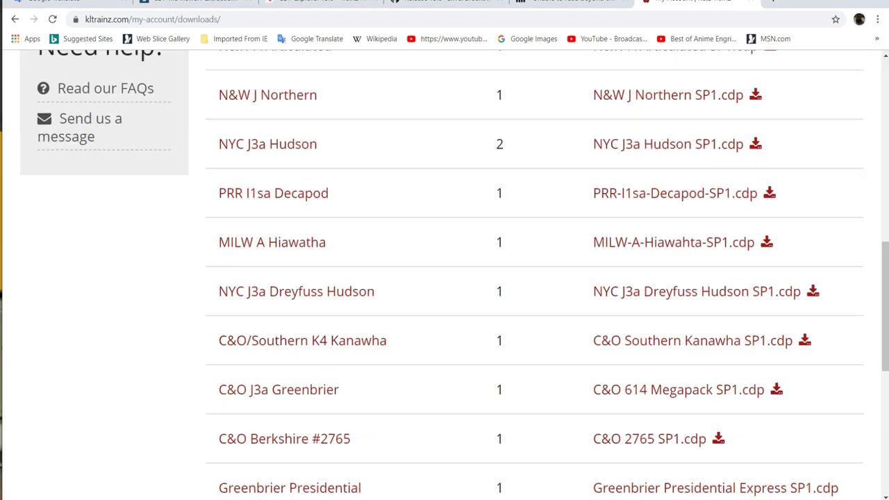
scroll(445, 278, up, 2)
scroll(444, 278, up, 3)
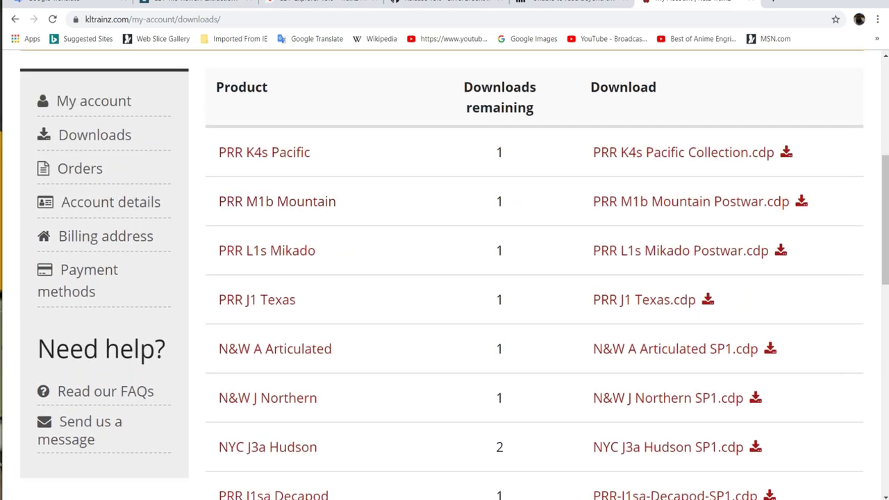
scroll(445, 278, down, 1)
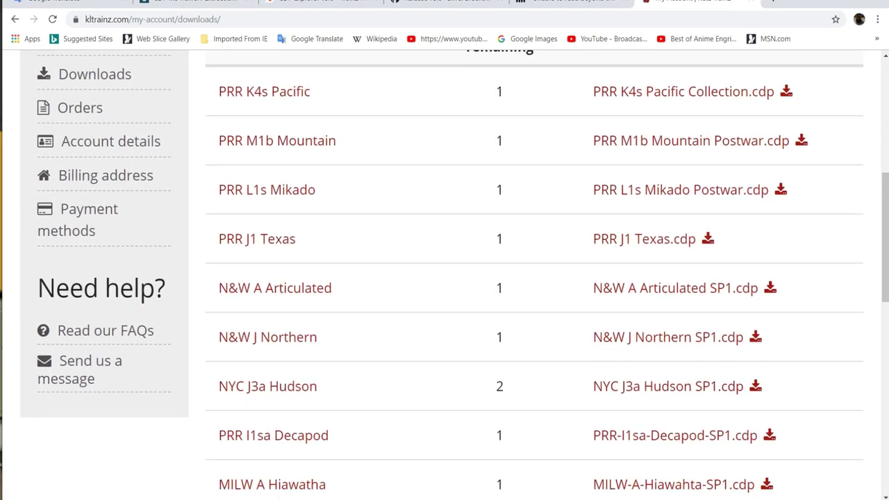
scroll(275, 288, down, 2)
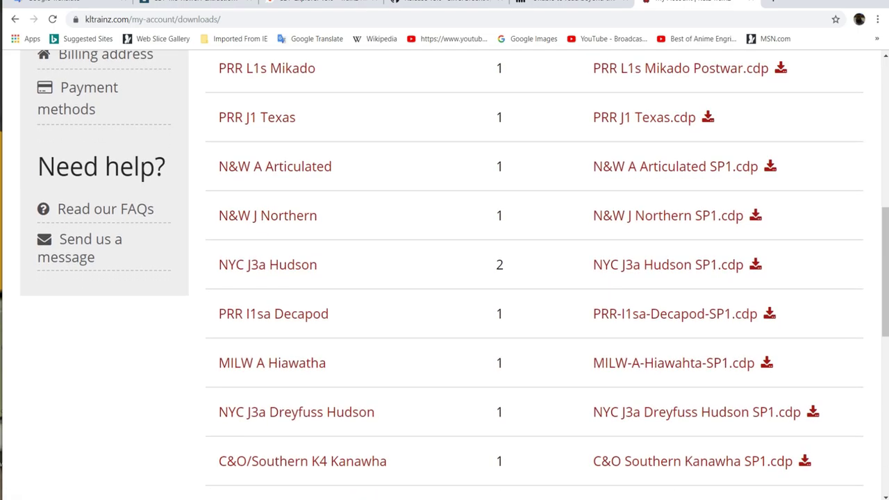
scroll(278, 362, down, 1)
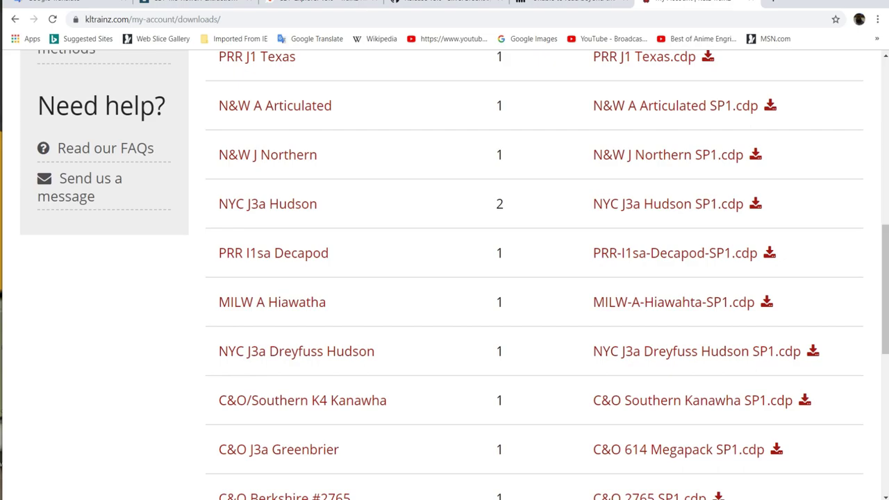
scroll(299, 351, down, 1)
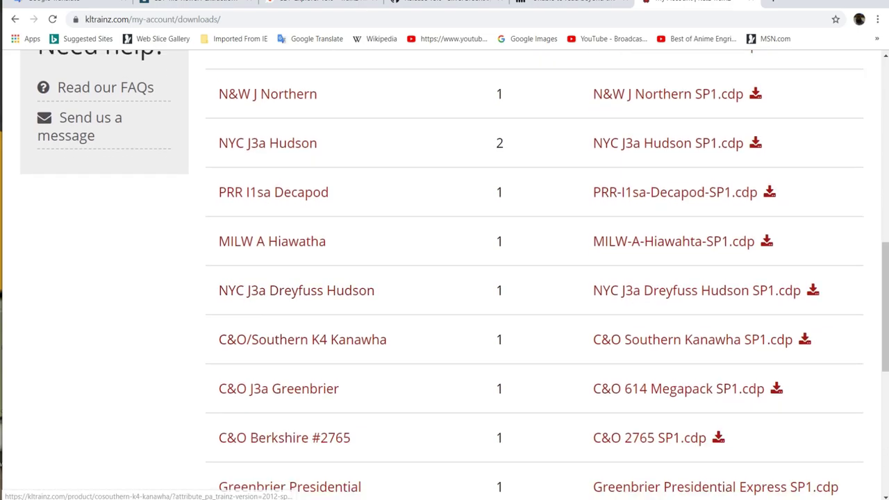
scroll(299, 351, up, 4)
scroll(444, 278, up, 3)
scroll(444, 278, down, 8)
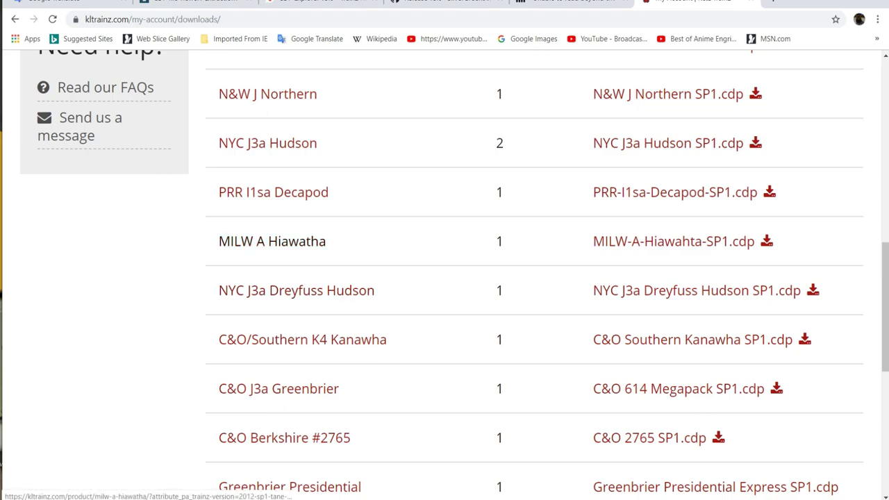
scroll(297, 291, down, 1)
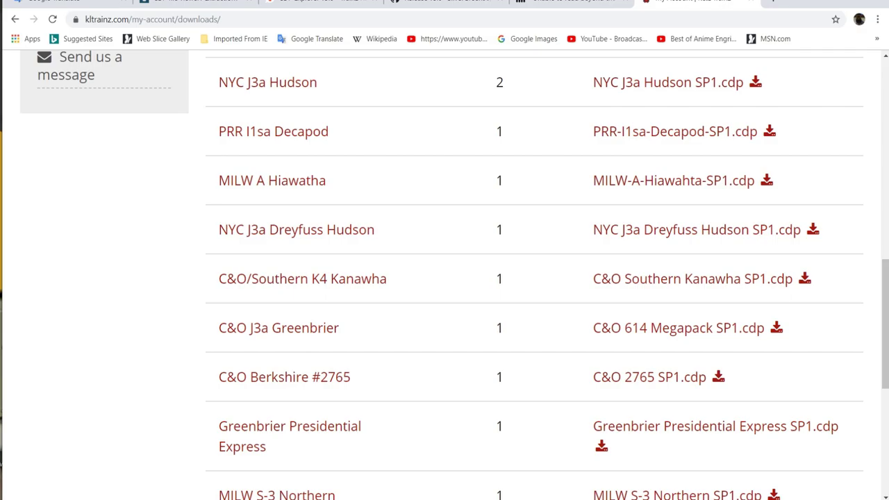
scroll(444, 278, down, 1)
scroll(444, 278, down, 2)
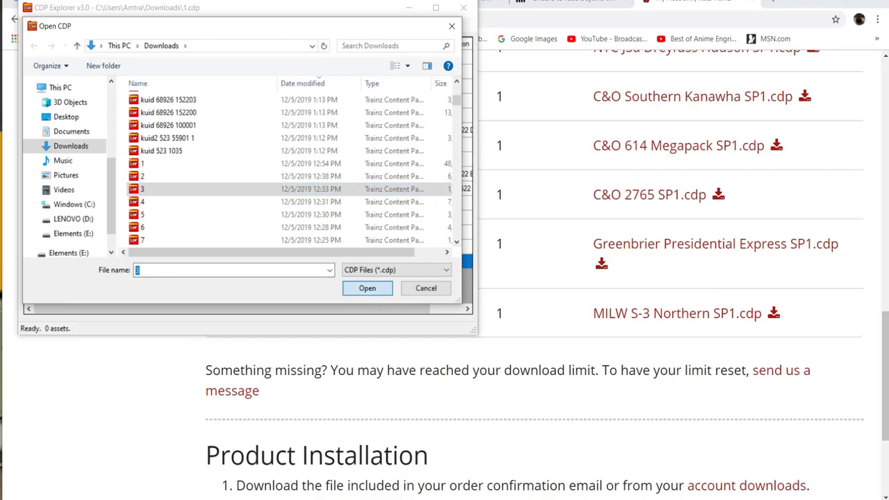
Switch to CDP Explorer, open 3.cdp from Downloads and try to extract its Tab Deselected texture into the Downloads folder.
key(Return)
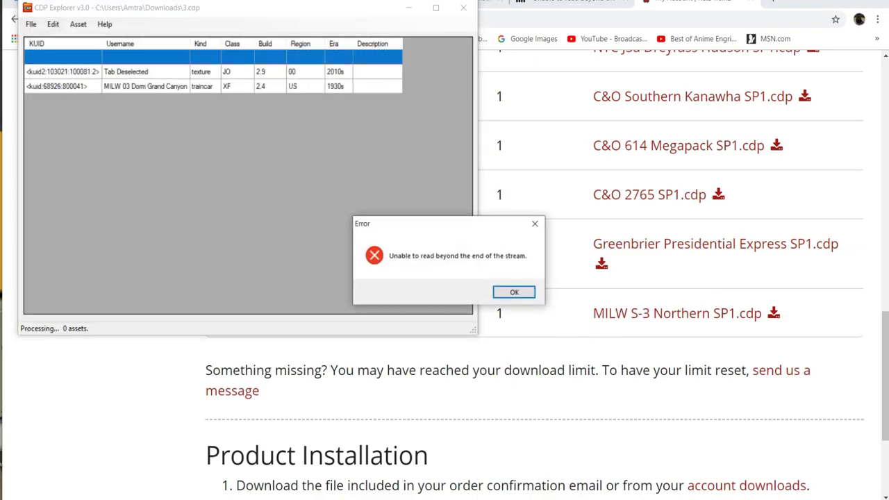
key(Return)
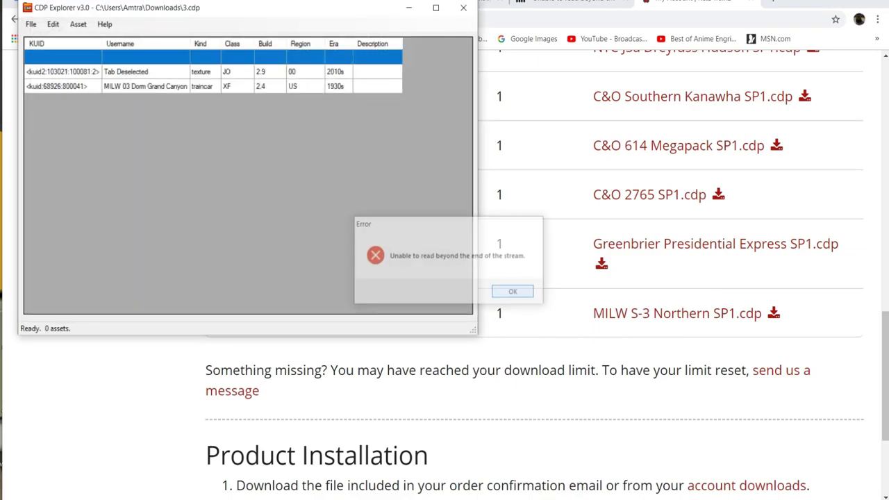
click(146, 72)
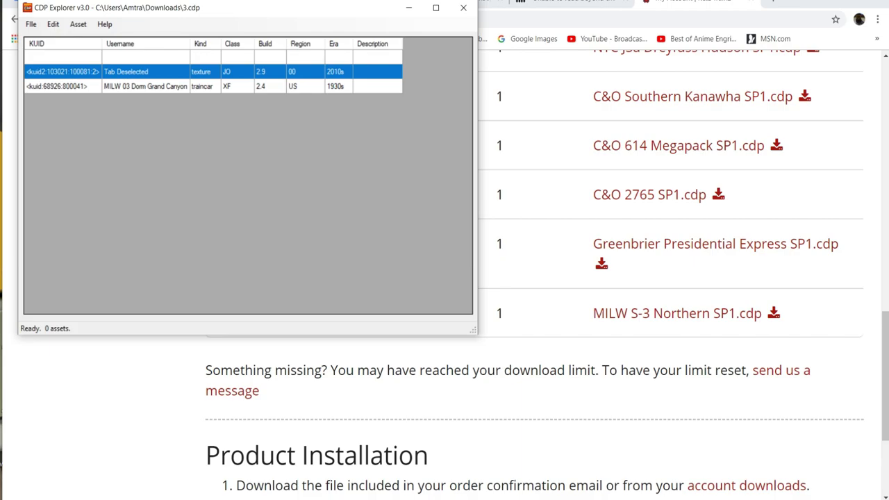
right_click(166, 72)
click(209, 114)
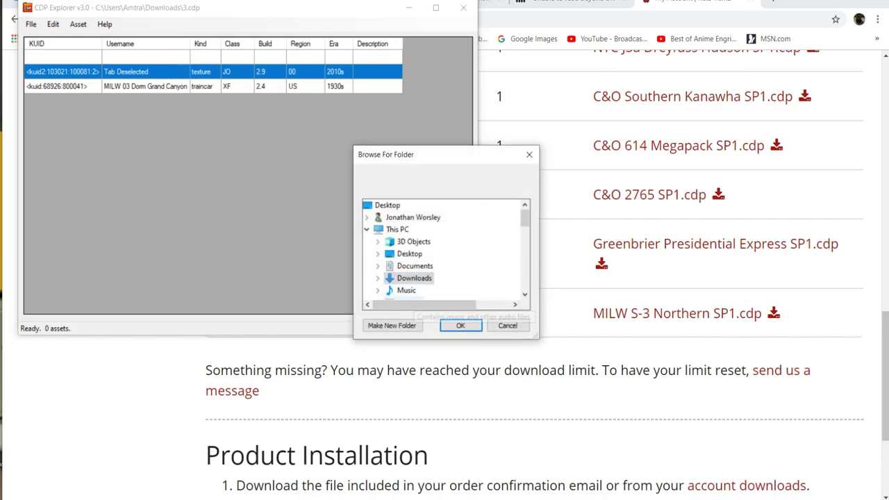
key(Return)
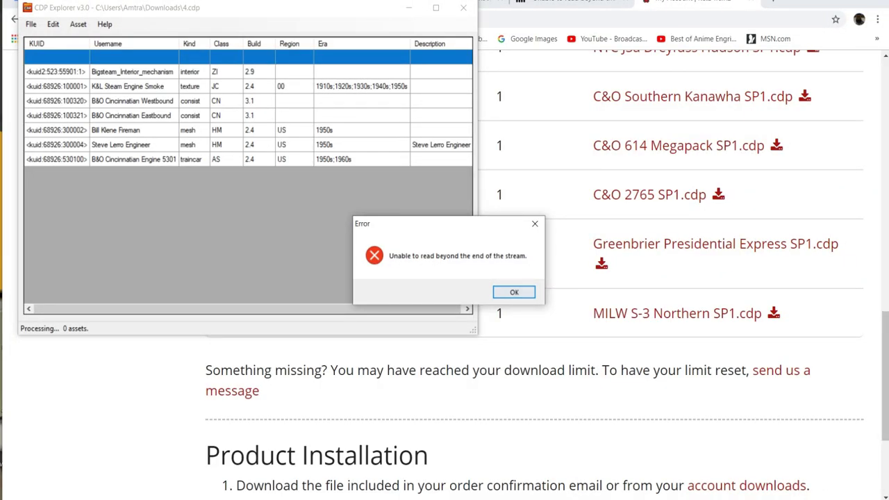
Open the package 4.cdp and dismiss the read error.
key(Return)
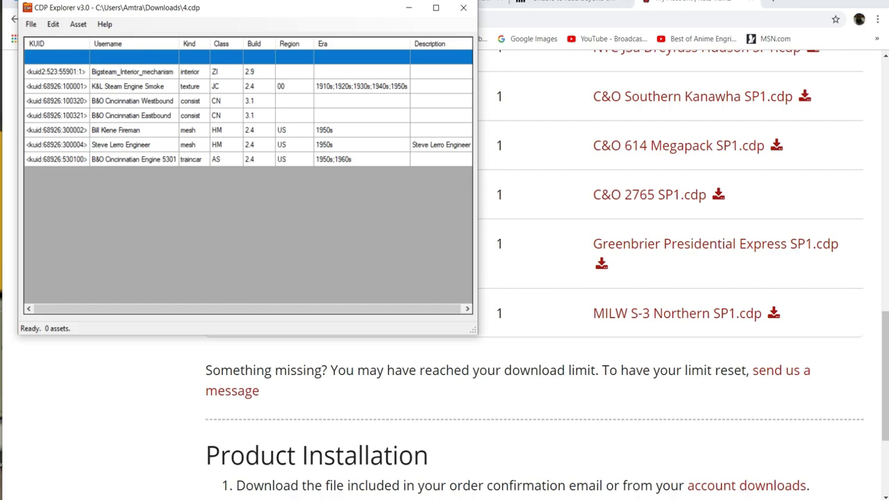
Extract the B&O Cincinnatian Westbound and Eastbound consists from 4.cdp as separate CDP files into the Downloads folder.
click(128, 87)
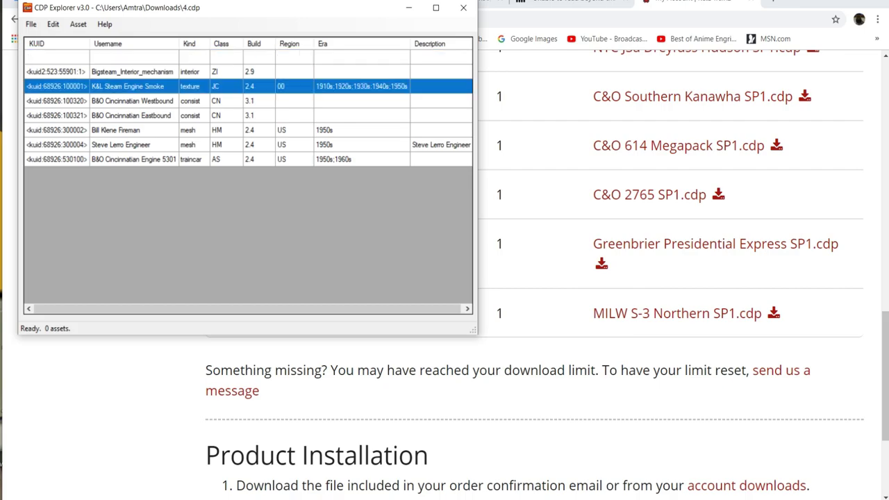
click(132, 100)
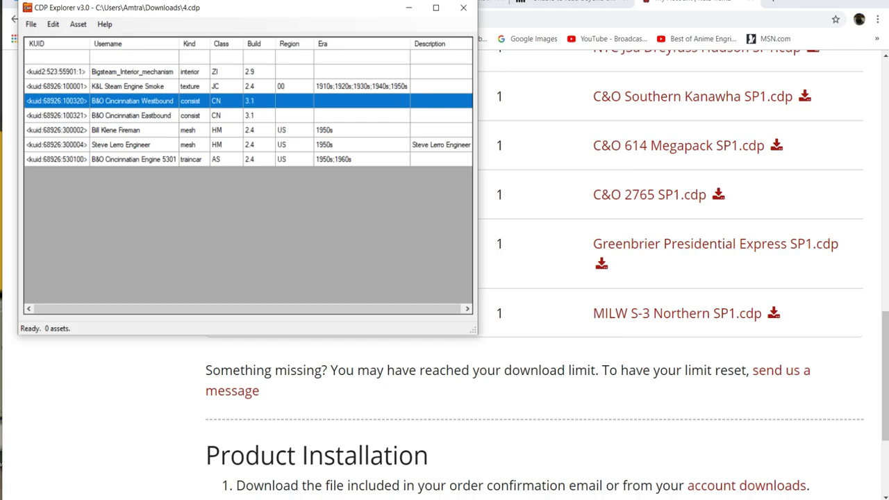
right_click(151, 99)
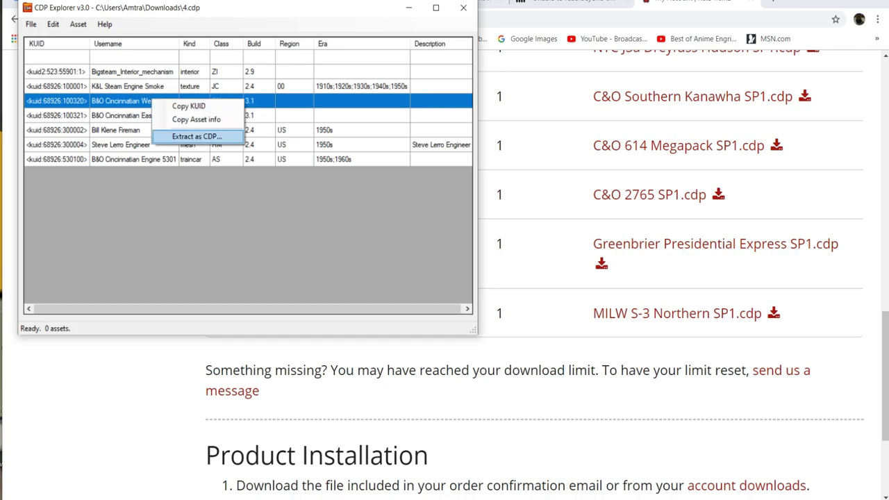
click(178, 137)
click(460, 325)
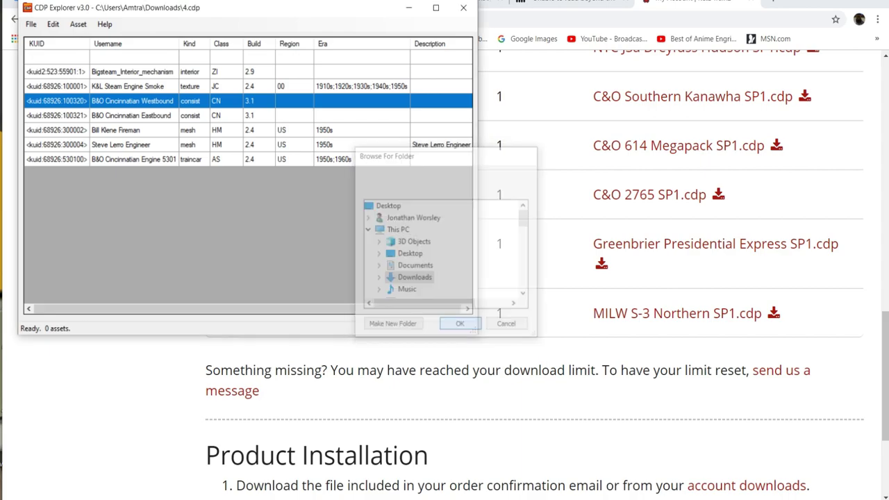
click(132, 115)
right_click(138, 115)
click(177, 153)
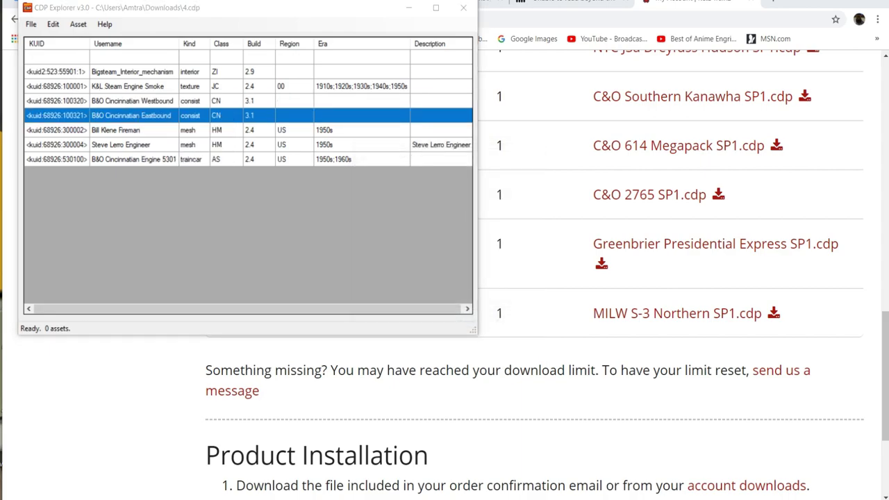
click(461, 325)
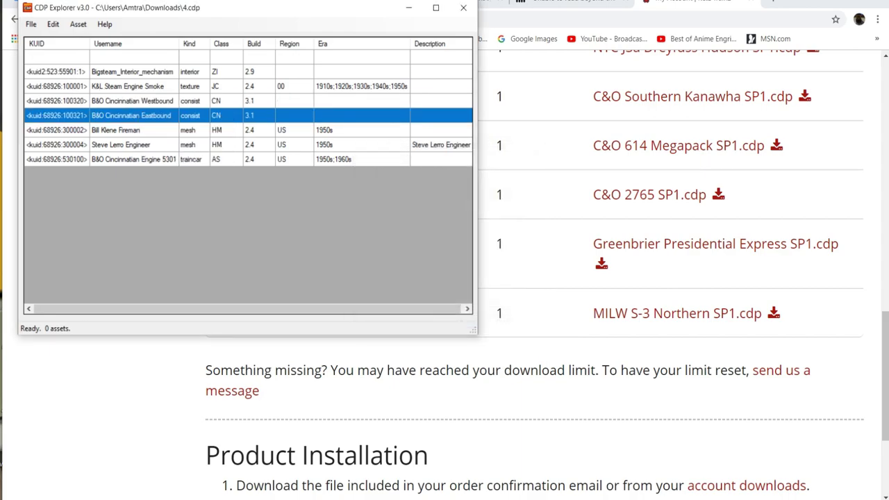
Extract the fireman mesh asset from 4.cdp as a CDP file into the Downloads folder.
click(132, 130)
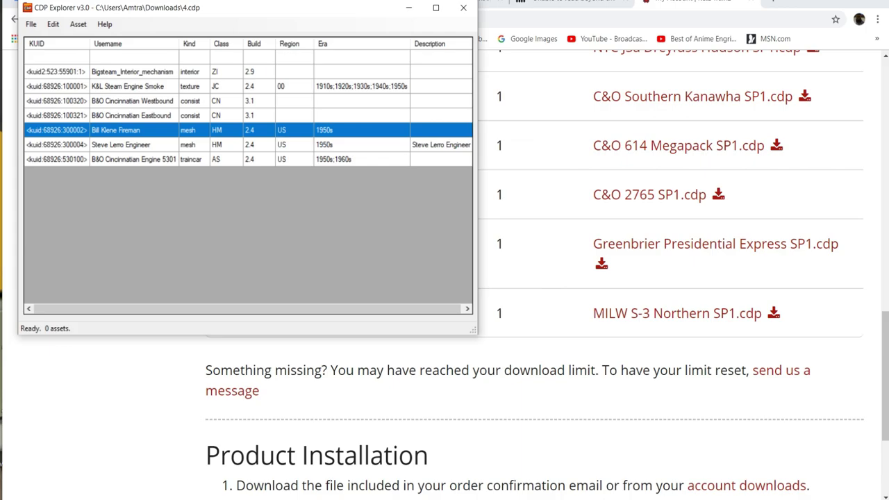
right_click(139, 125)
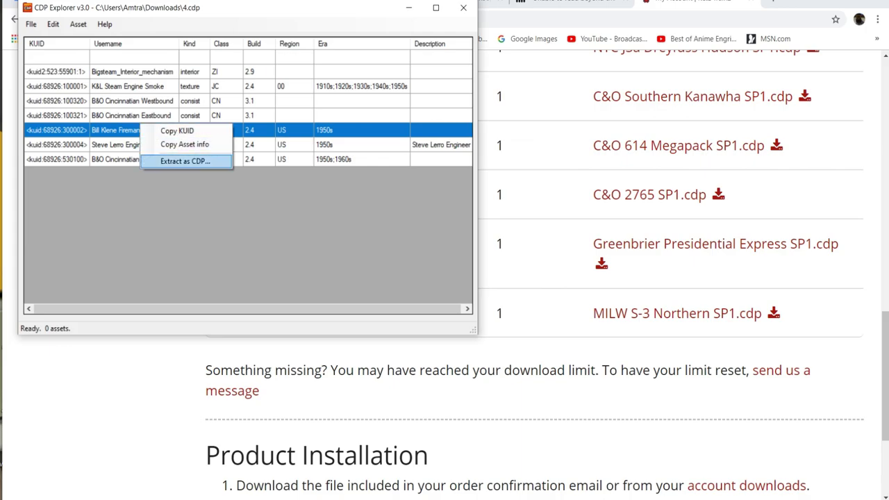
click(185, 162)
click(460, 325)
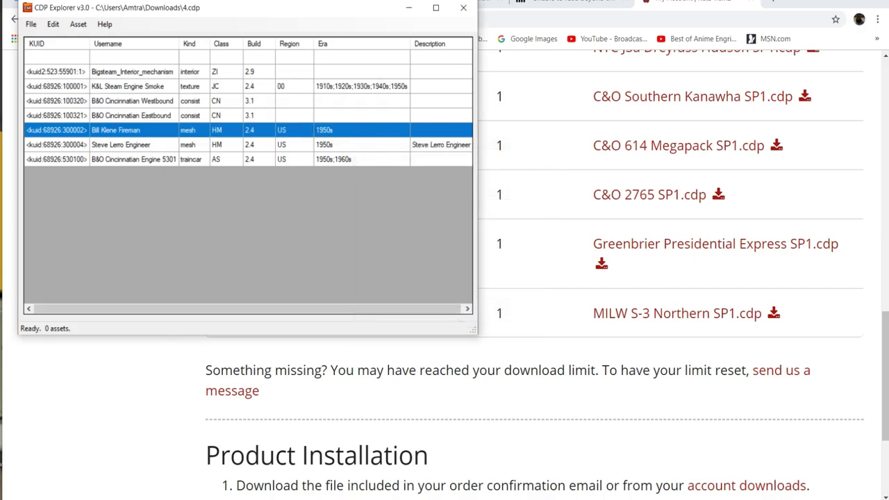
Extract the engineer mesh asset from 4.cdp as a CDP file into the Downloads folder.
right_click(131, 146)
key(Escape)
right_click(124, 142)
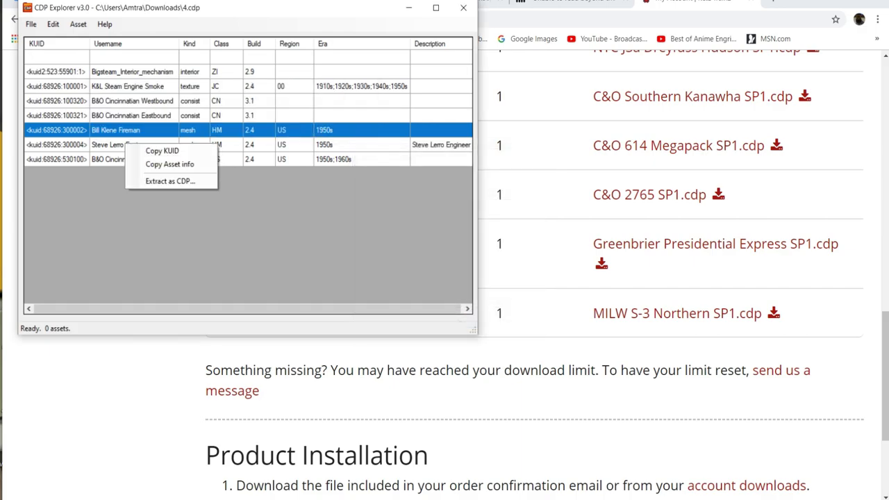
click(124, 144)
right_click(110, 143)
click(154, 181)
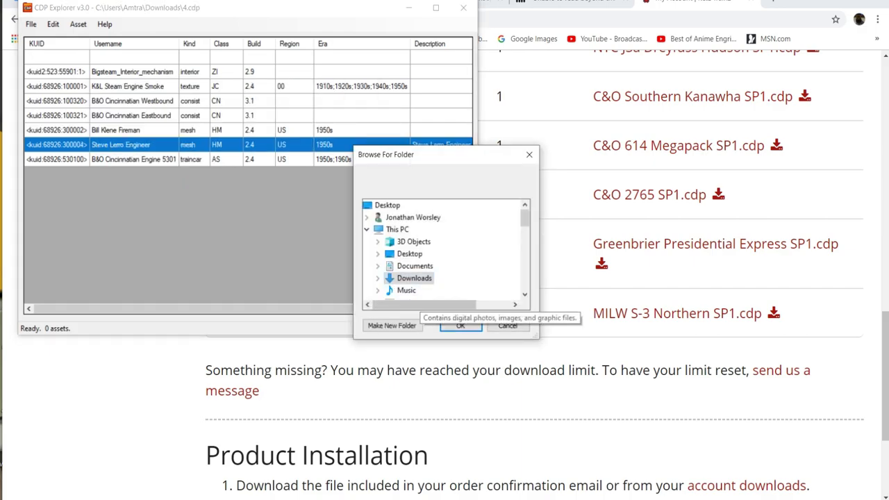
click(461, 325)
Try to extract the B&O Cincinnatian Engine 5301 traincar as a CDP into the Downloads folder and dismiss the error.
click(129, 160)
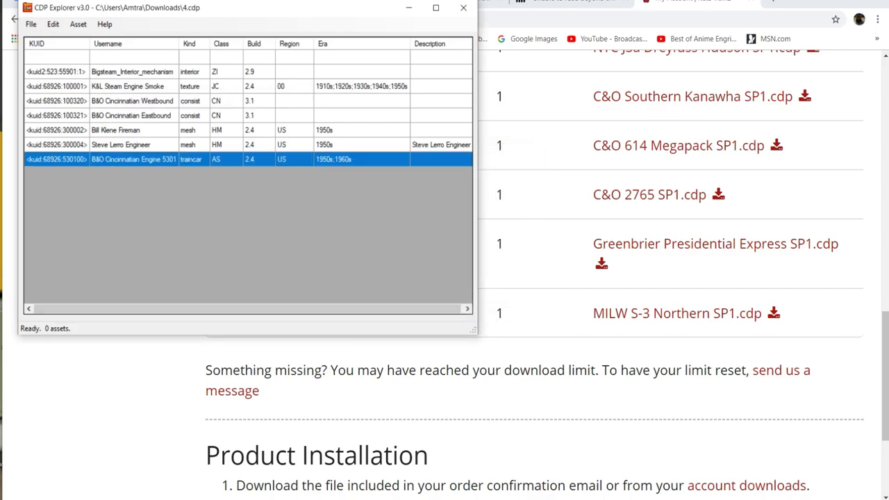
right_click(129, 162)
click(173, 202)
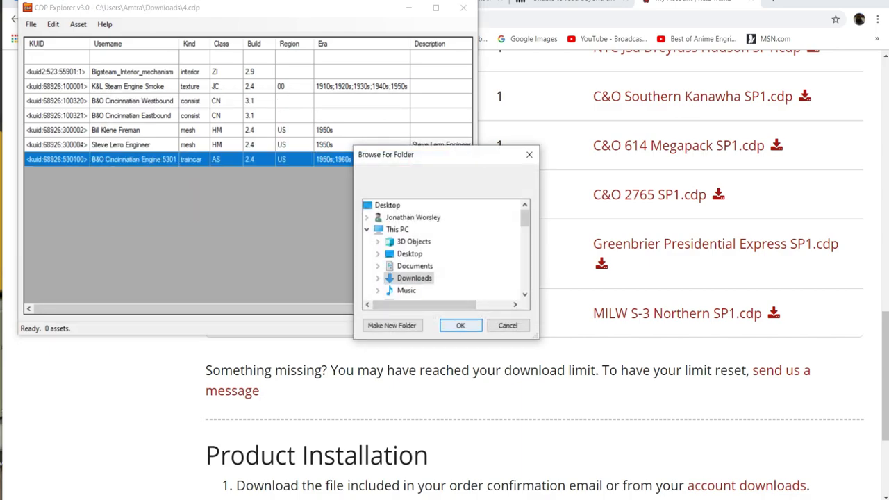
click(456, 323)
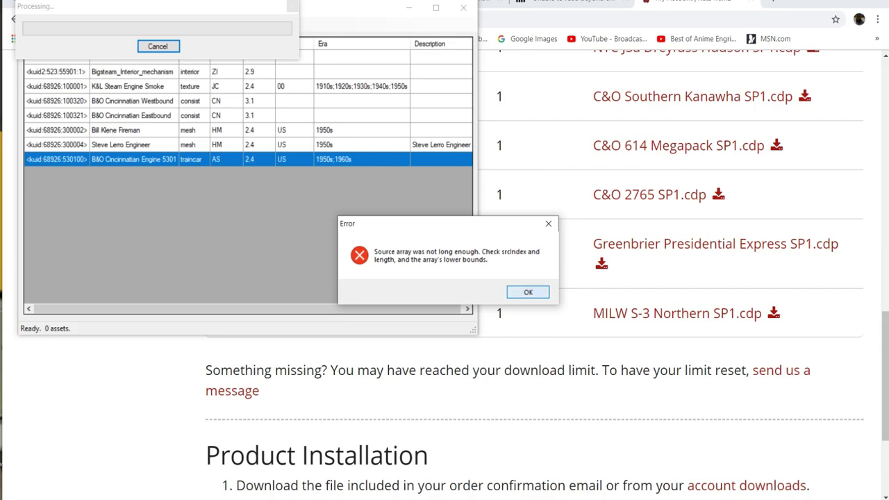
key(Return)
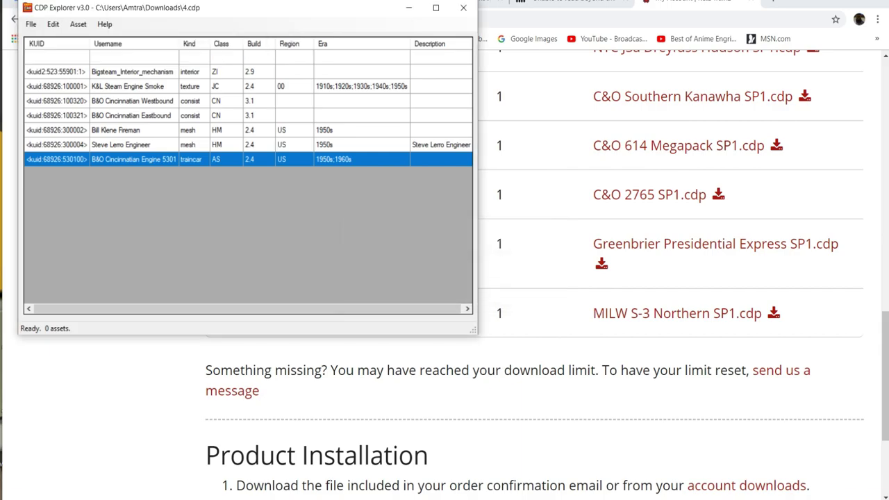
Switch to Trainz Content Manager, list the dependencies of the B&O Cincinnatian Eastbound consist, and close the dependency list.
mouse_move(482, 496)
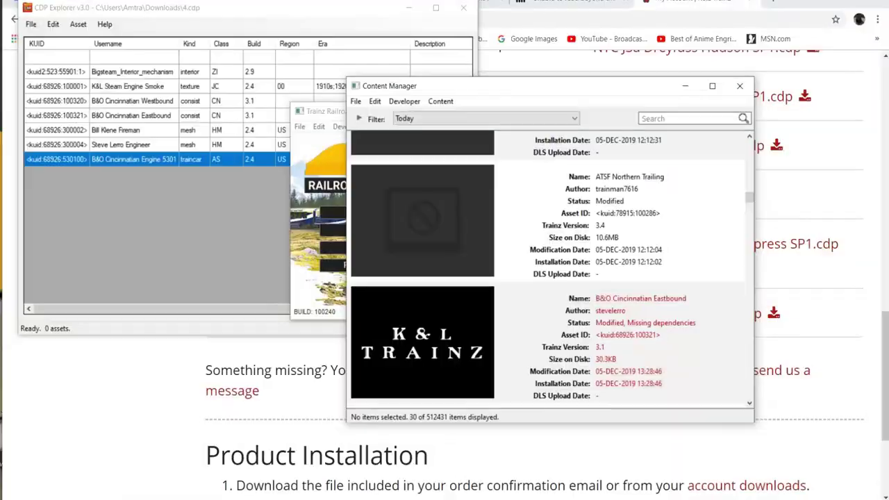
right_click(651, 336)
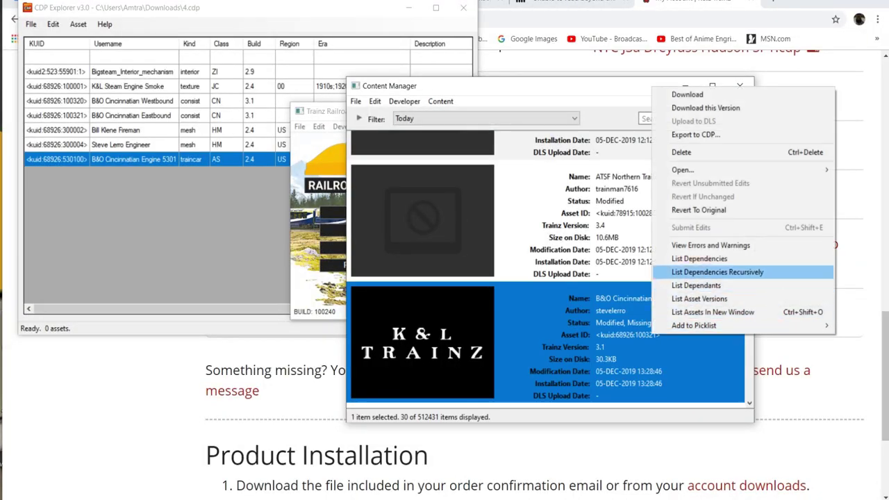
click(702, 259)
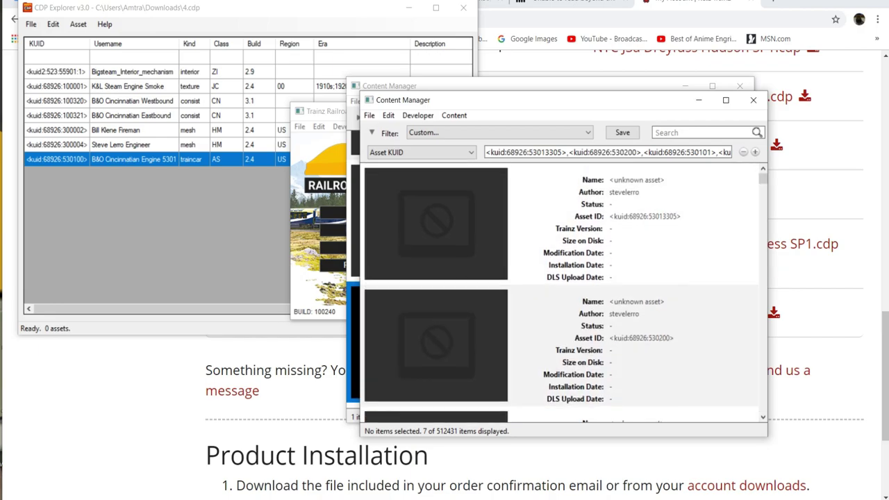
click(753, 100)
Switch to CDP Explorer, open the package 8.cdp from the Downloads folder and dismiss the error.
click(166, 230)
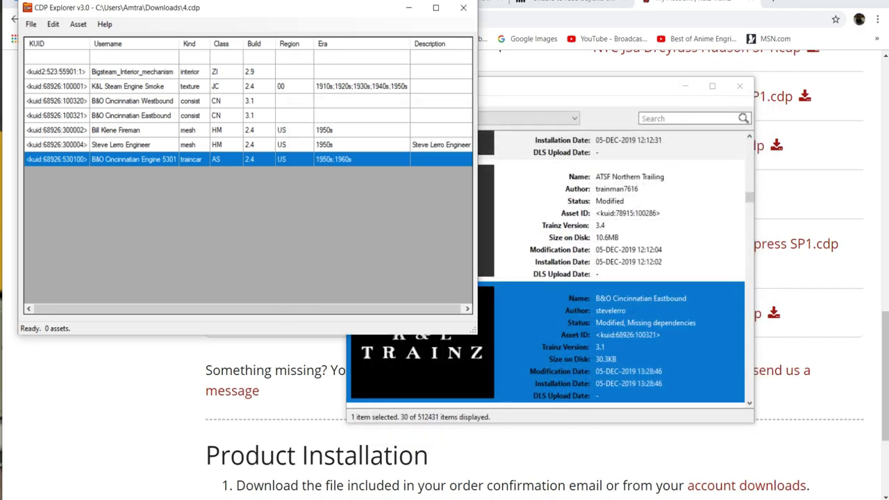
click(31, 23)
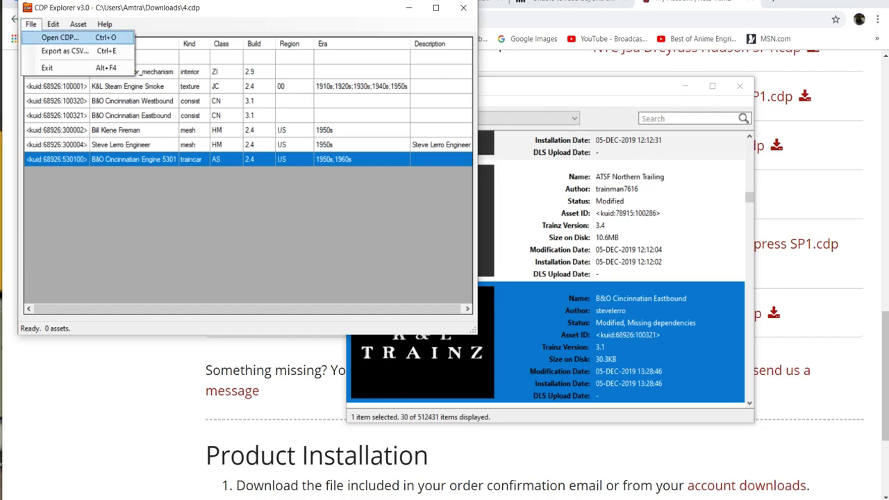
click(43, 38)
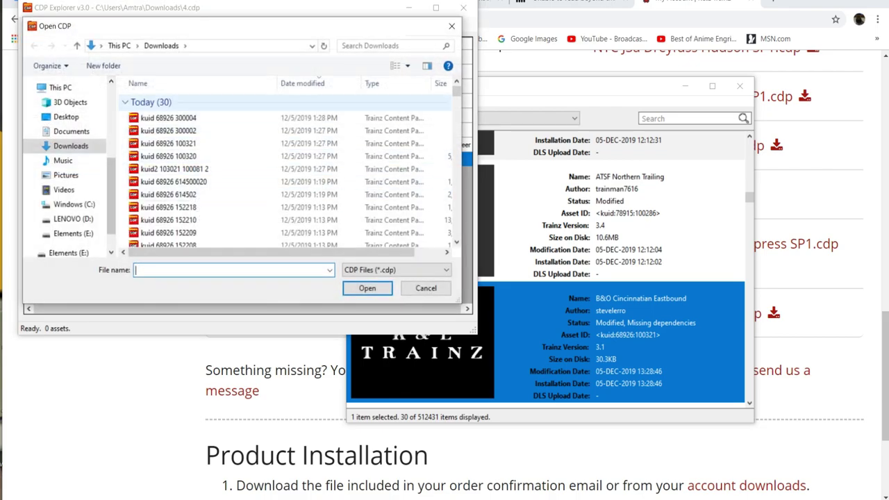
scroll(285, 174, down, 6)
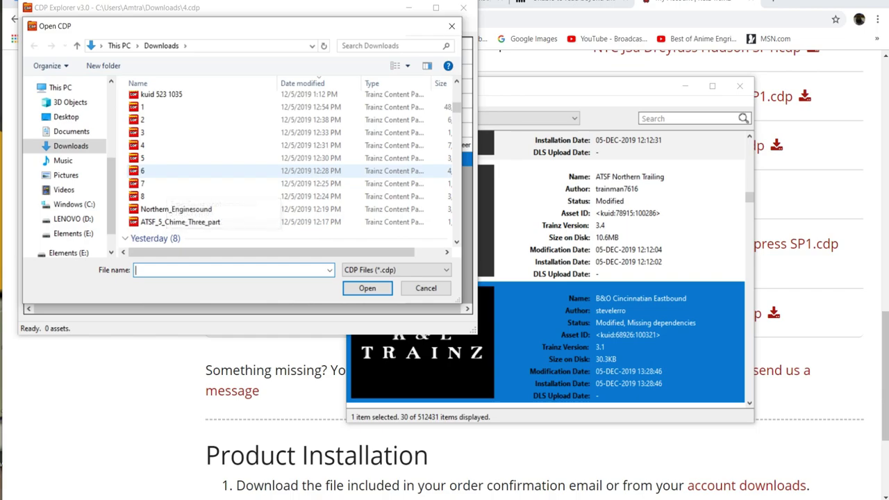
click(160, 196)
click(367, 287)
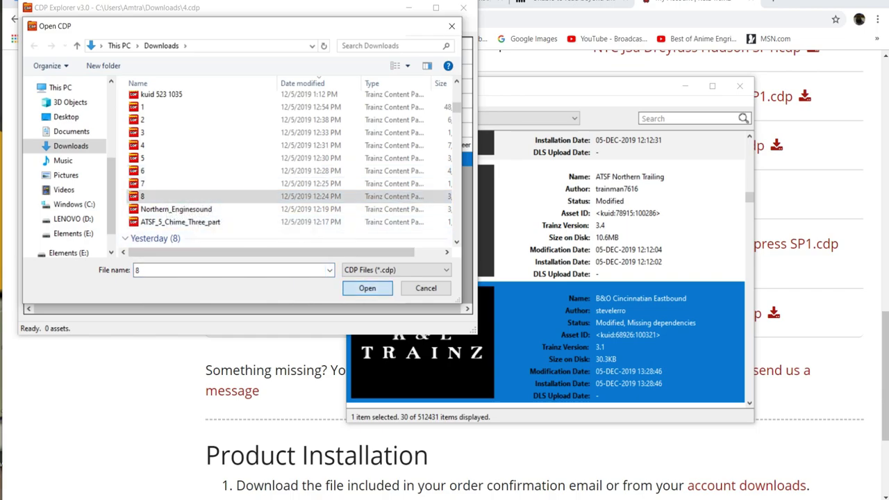
key(Return)
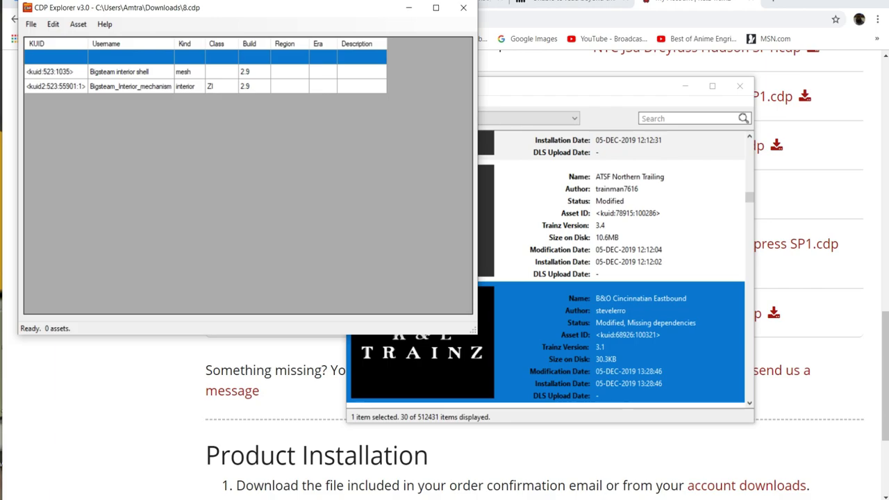
Open the package 7.cdp from the Downloads folder and dismiss the read error.
click(31, 24)
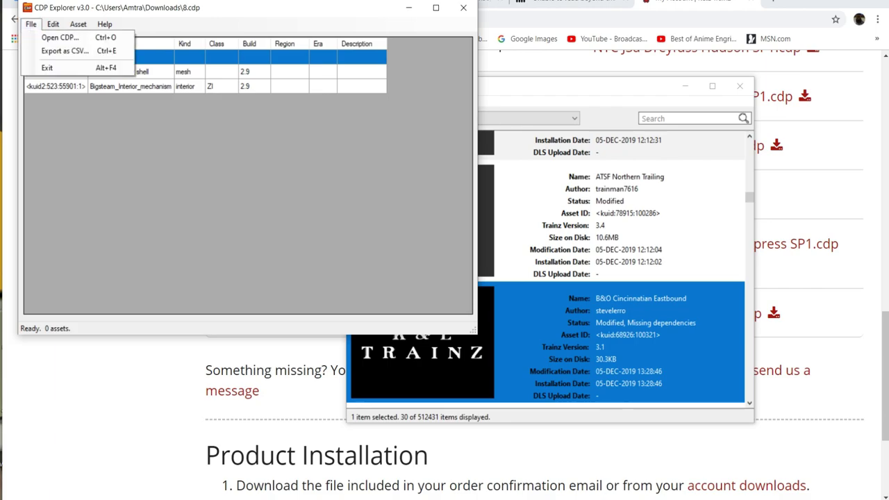
click(55, 36)
scroll(182, 196, down, 12)
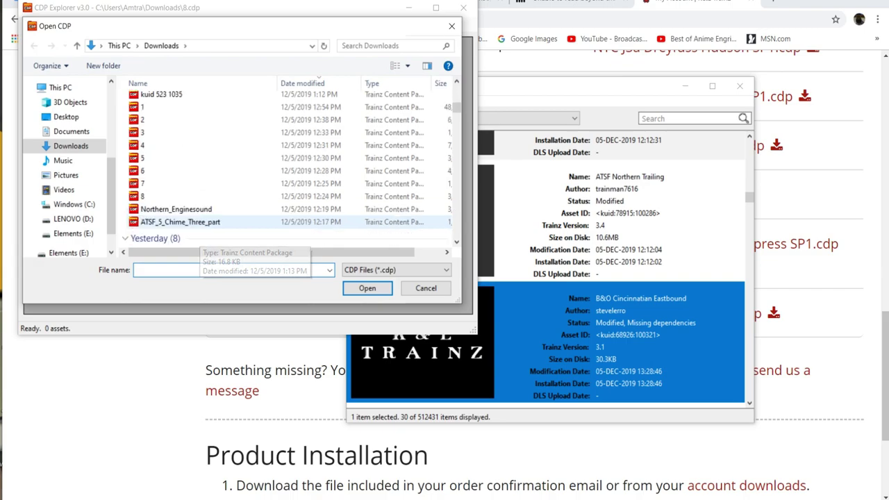
scroll(182, 196, up, 4)
scroll(182, 197, up, 1)
click(162, 176)
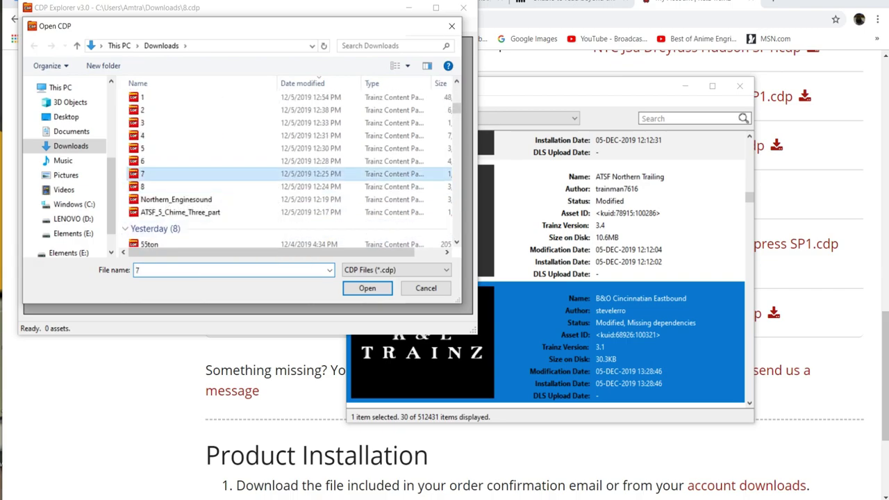
click(368, 287)
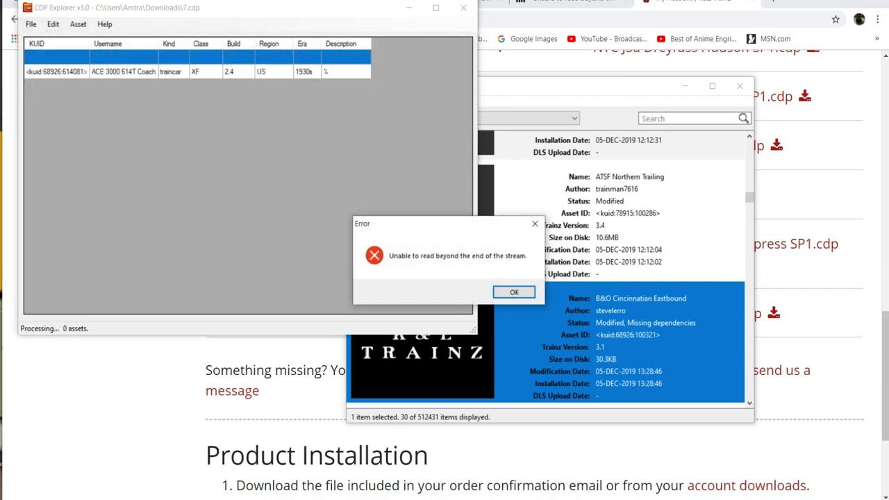
click(516, 291)
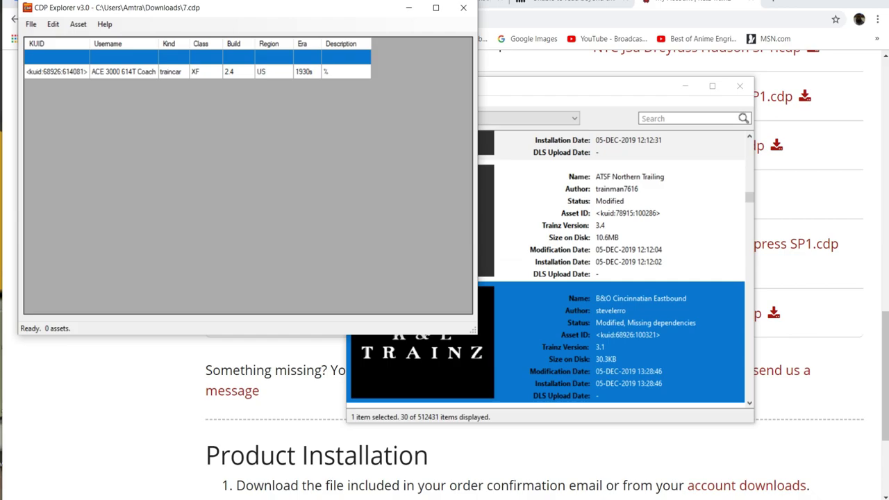
Try to extract the ACE 3000 614T Coach traincar as a CDP into the Downloads folder and dismiss the error.
click(123, 72)
right_click(144, 72)
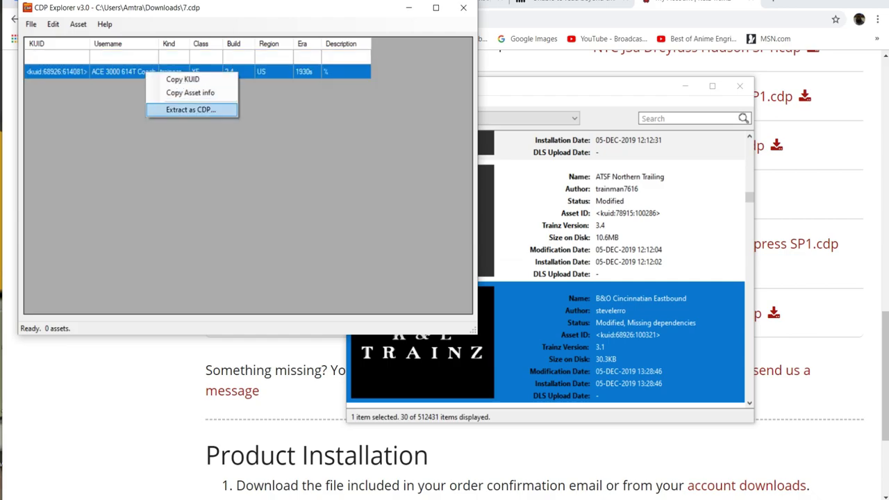
click(188, 109)
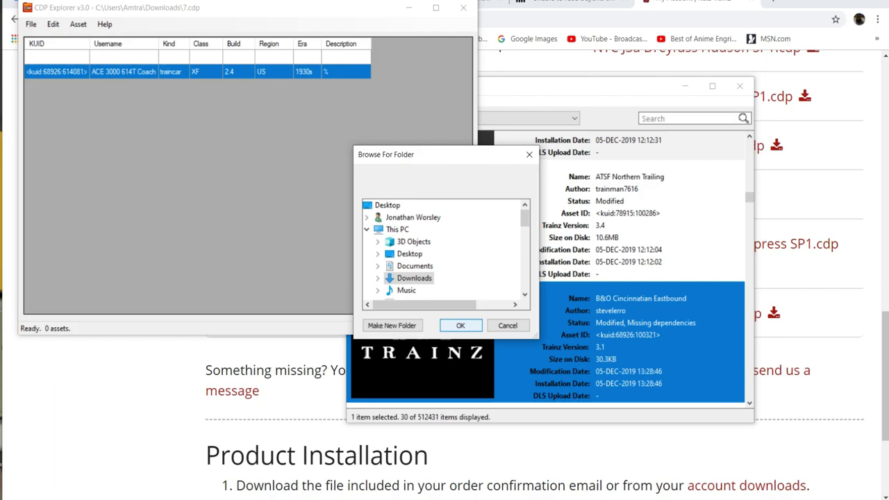
key(Return)
key(Return)
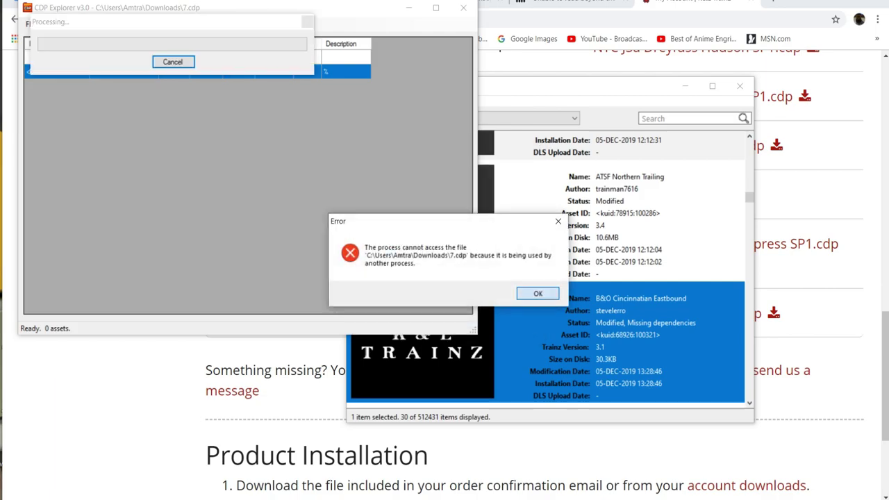
Close Content Manager and retry extracting the ACE 3000 614T Coach as a CDP into the Downloads folder.
click(740, 86)
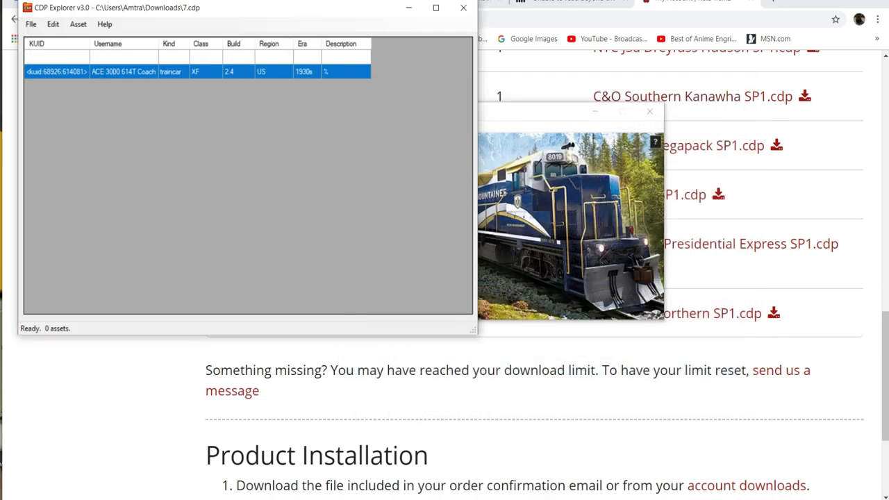
right_click(159, 71)
click(204, 109)
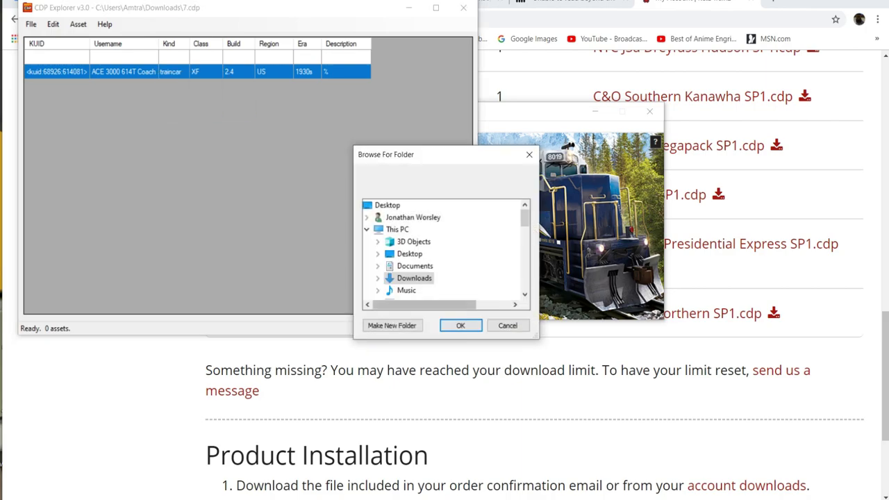
click(461, 326)
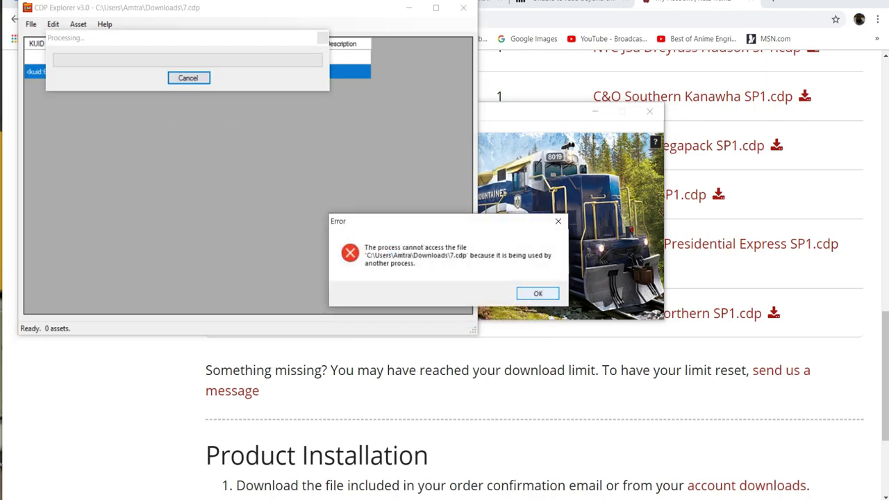
Dismiss the error, retry extracting the ACE 3000 614T Coach as a CDP into the Downloads folder, and close the resulting error.
key(Return)
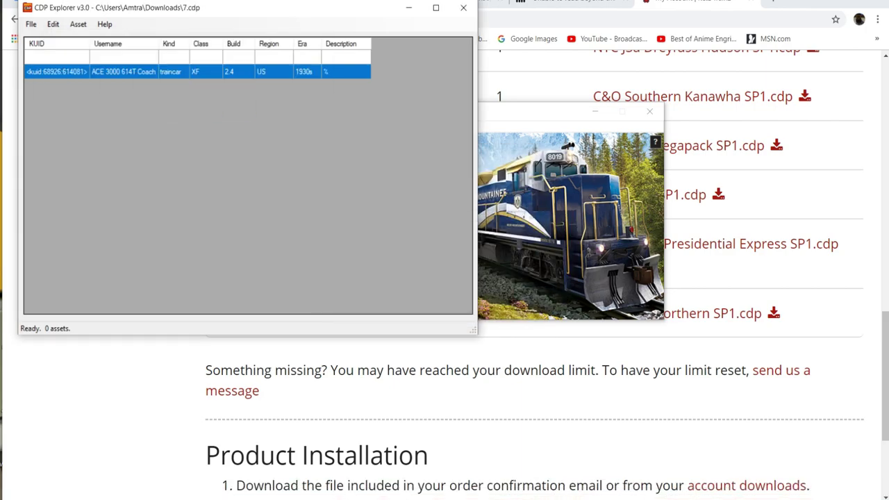
right_click(207, 72)
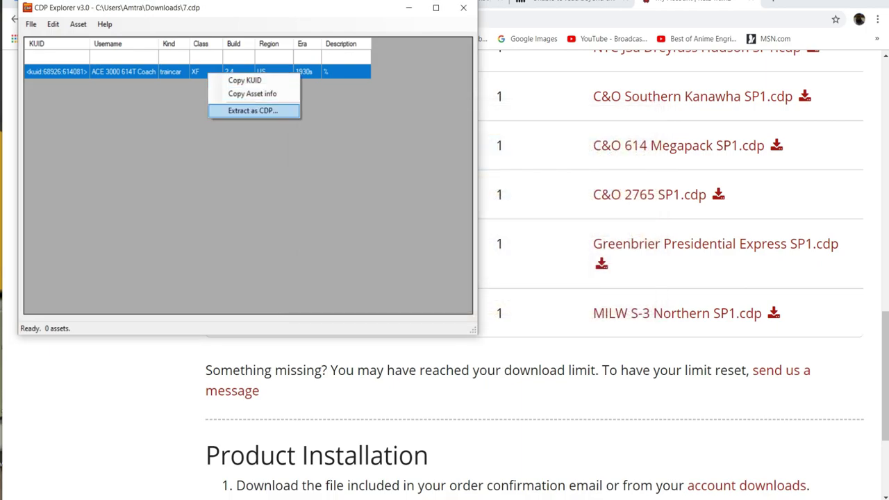
click(248, 109)
key(Return)
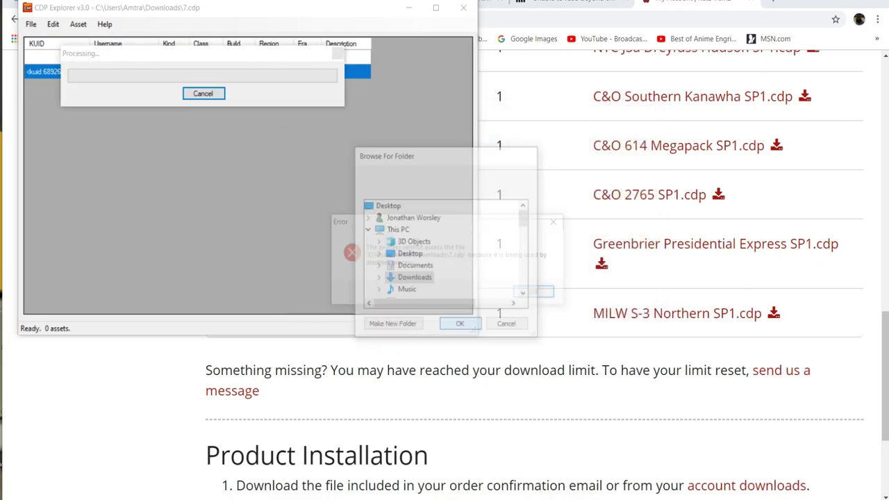
key(Return)
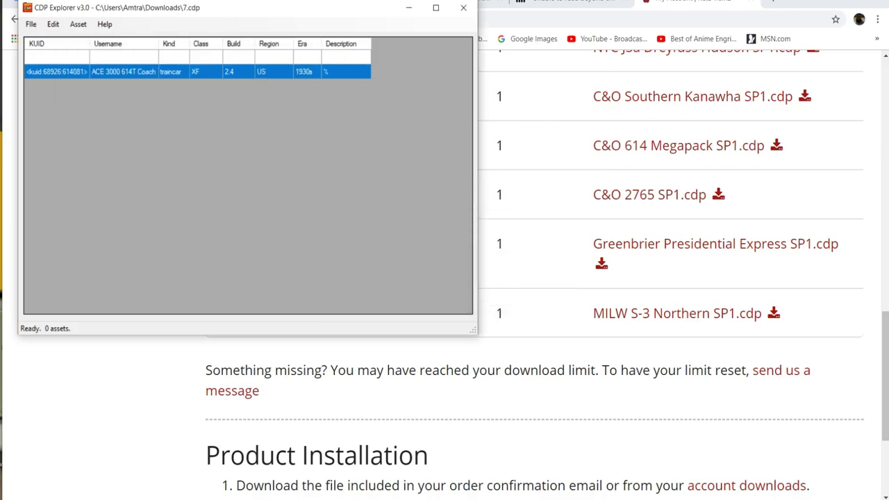
Try again to extract the ACE 3000 614T Coach as a CDP into the Downloads folder and dismiss the file-access error.
mouse_move(424, 497)
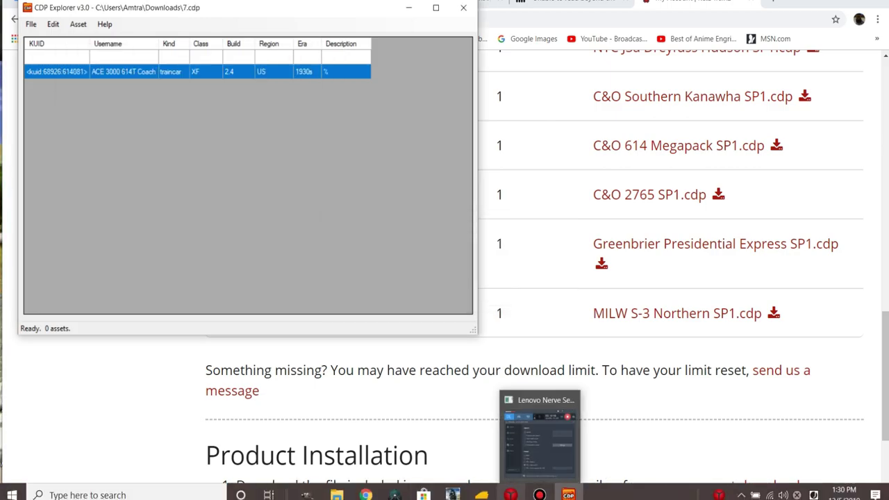
mouse_move(569, 495)
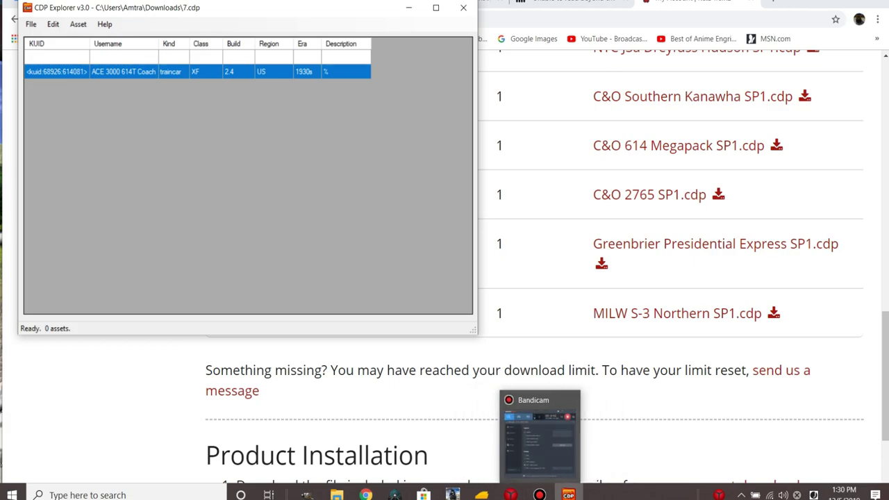
right_click(166, 71)
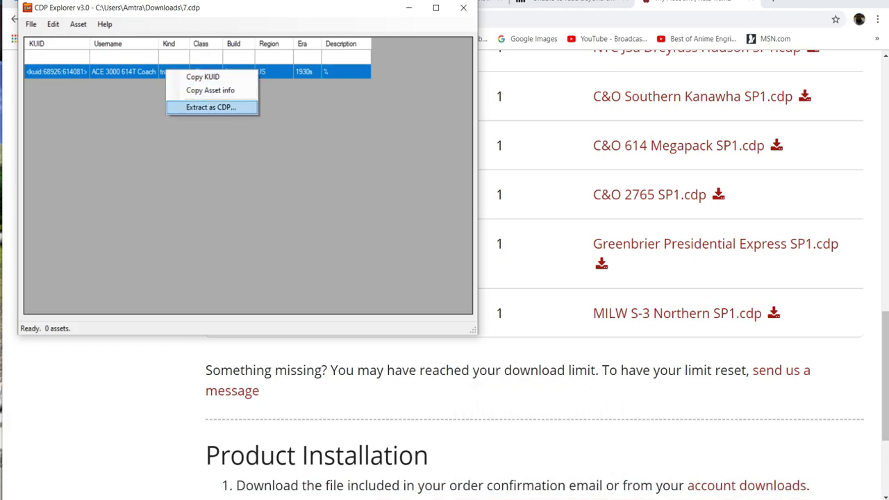
click(198, 108)
click(461, 325)
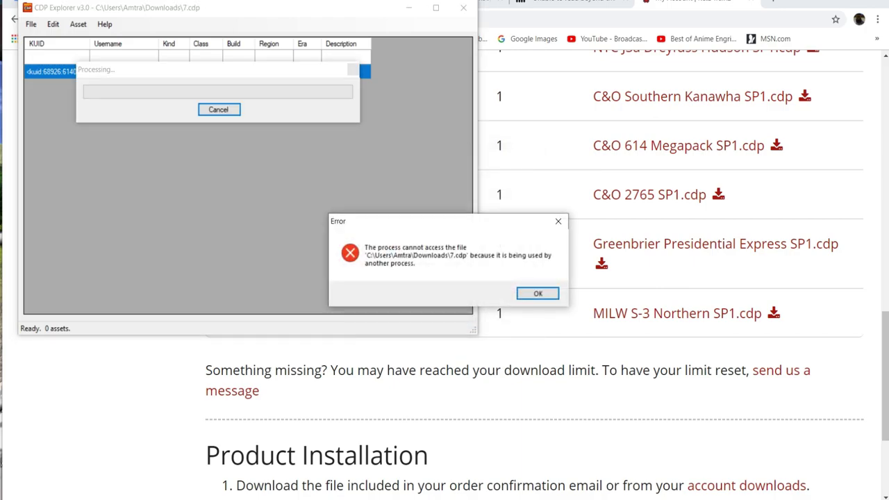
click(538, 294)
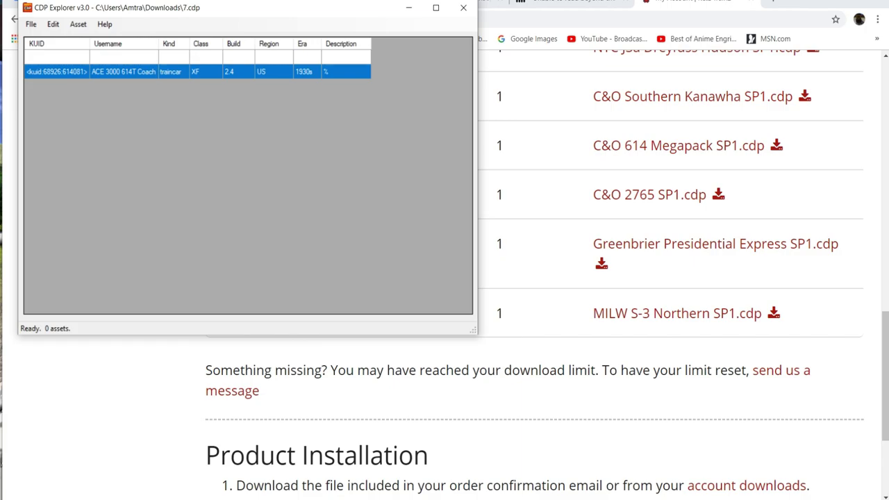
Try once more to extract the ACE 3000 614T Coach traincar from 7.cdp as a CDP into the Downloads folder.
right_click(104, 74)
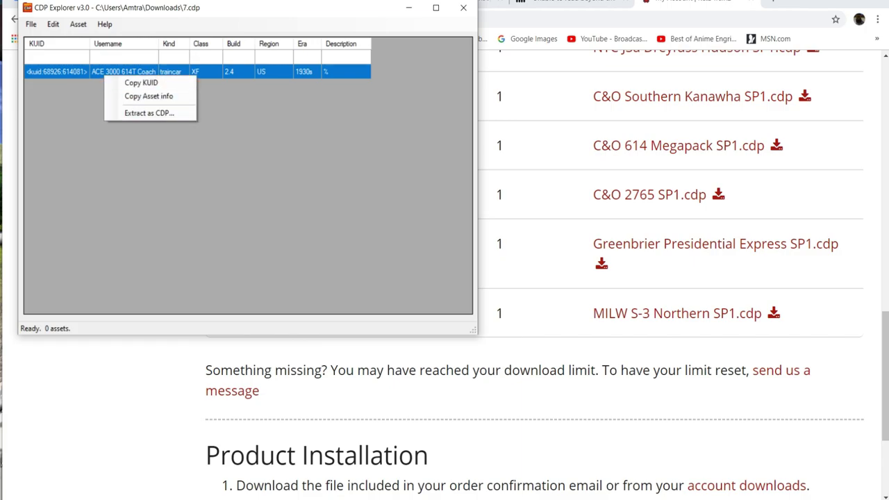
click(139, 114)
key(Return)
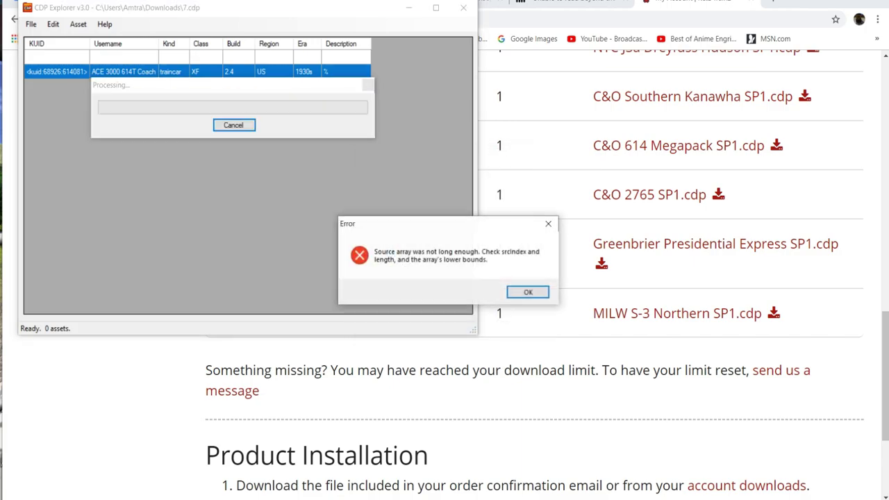